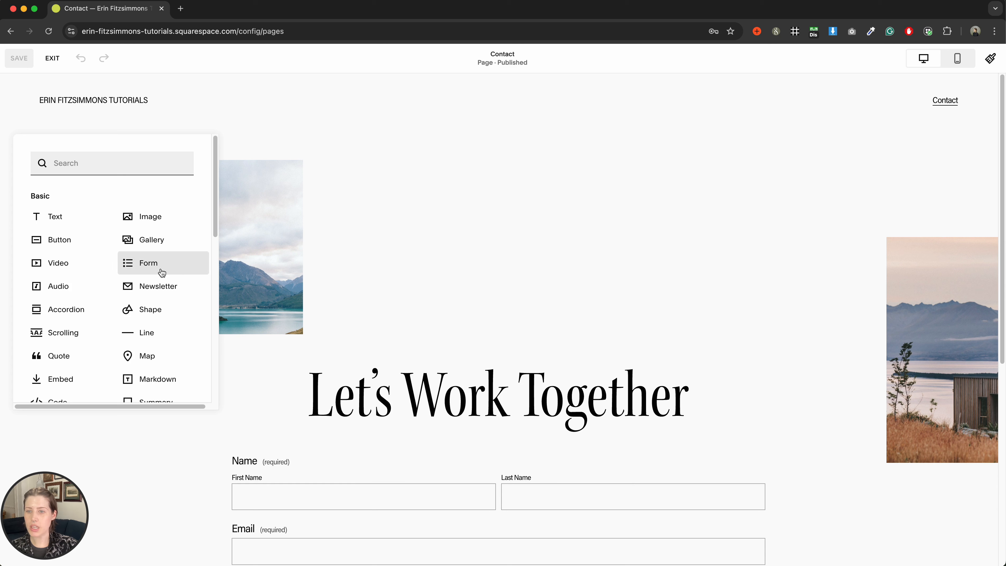
# Open the contact form below the "Let's Work Together" heading for editing and bring up its list of form fields.
pyautogui.click(155, 272)
pyautogui.scroll(-2, 437, 270)
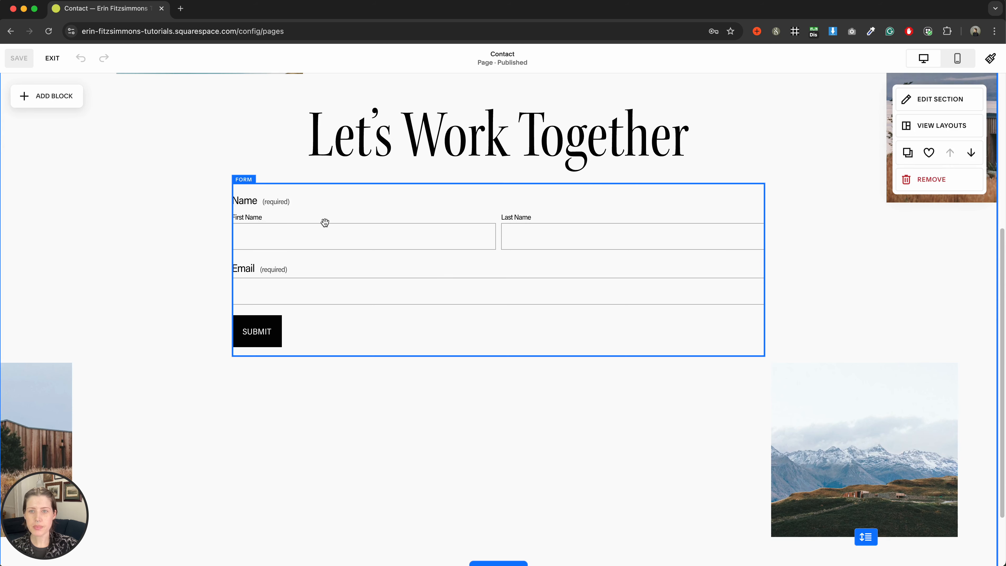
pyautogui.click(305, 227)
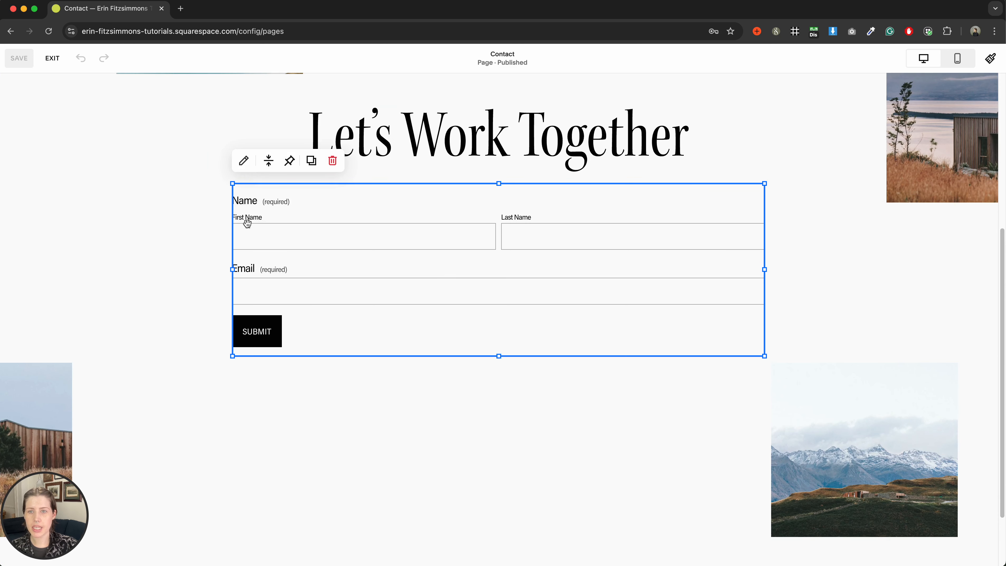
pyautogui.click(243, 161)
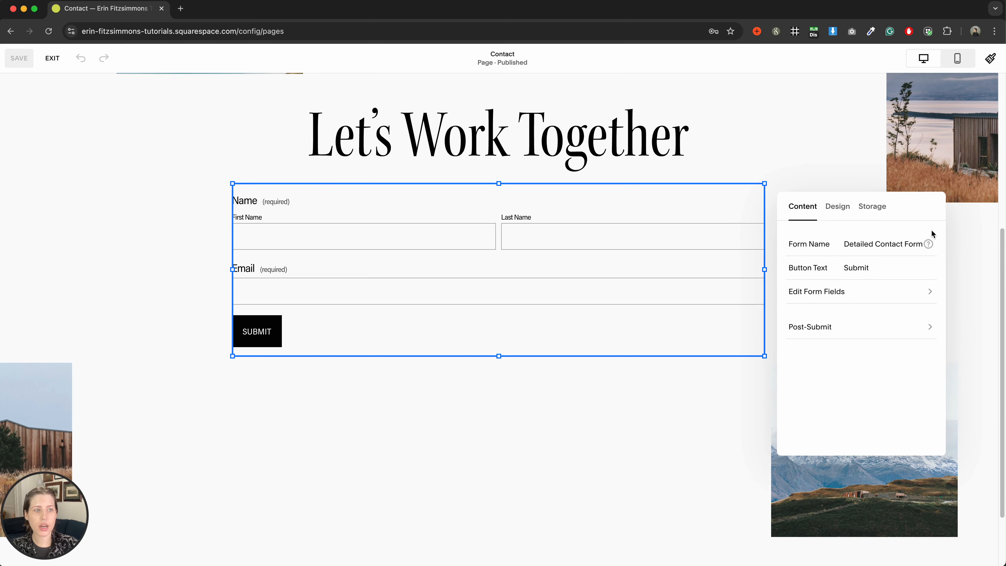
pyautogui.moveTo(912, 211); pyautogui.dragTo(573, 244)
pyautogui.click(525, 335)
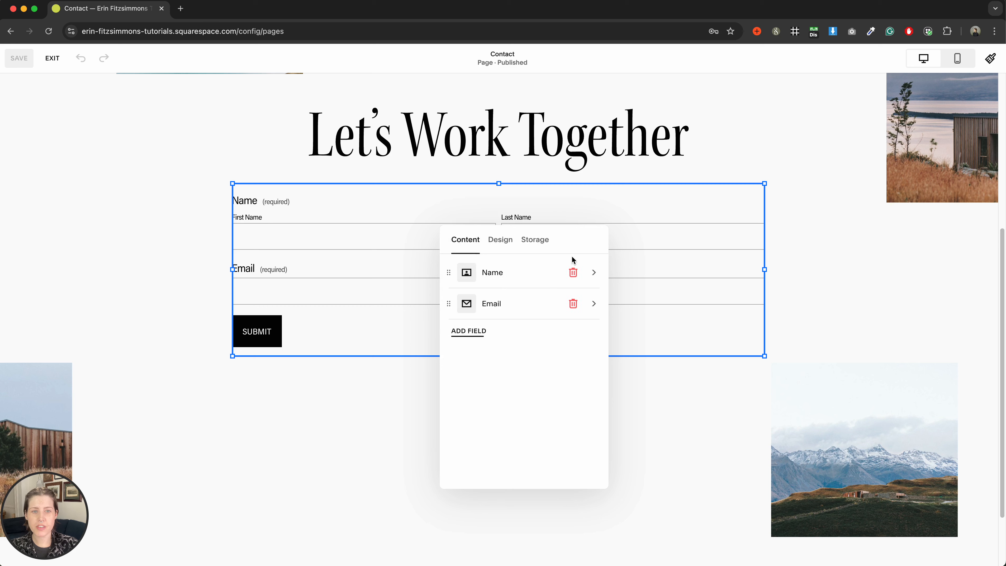
# Add a checkbox field to the contact form and label it "What service do you need?".
pyautogui.click(429, 336)
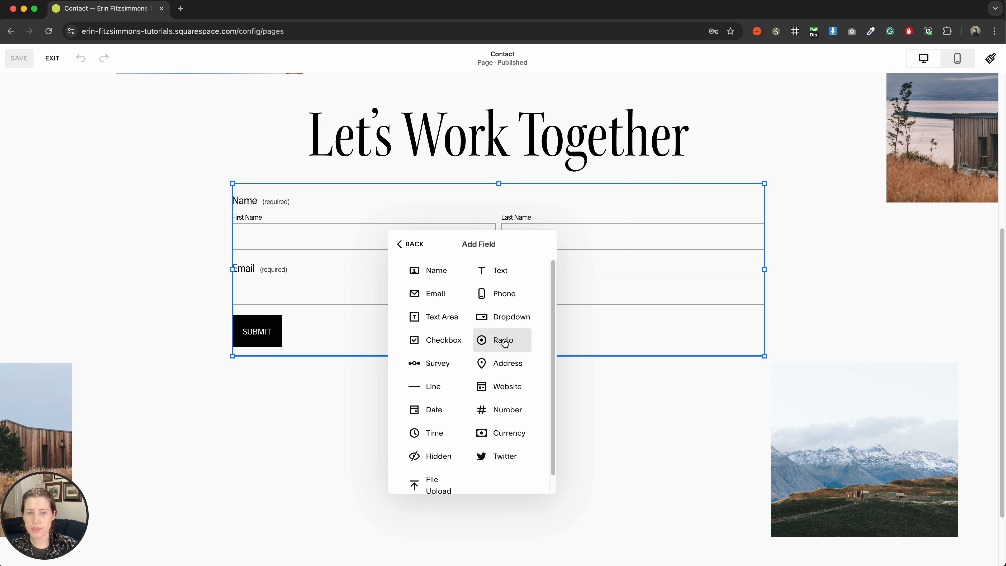
pyautogui.click(430, 344)
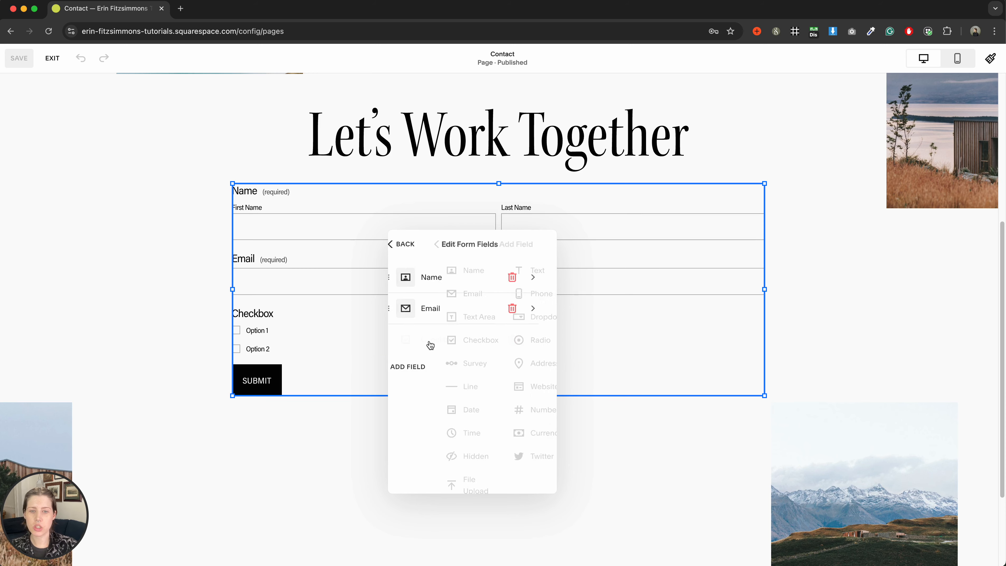
pyautogui.click(450, 340)
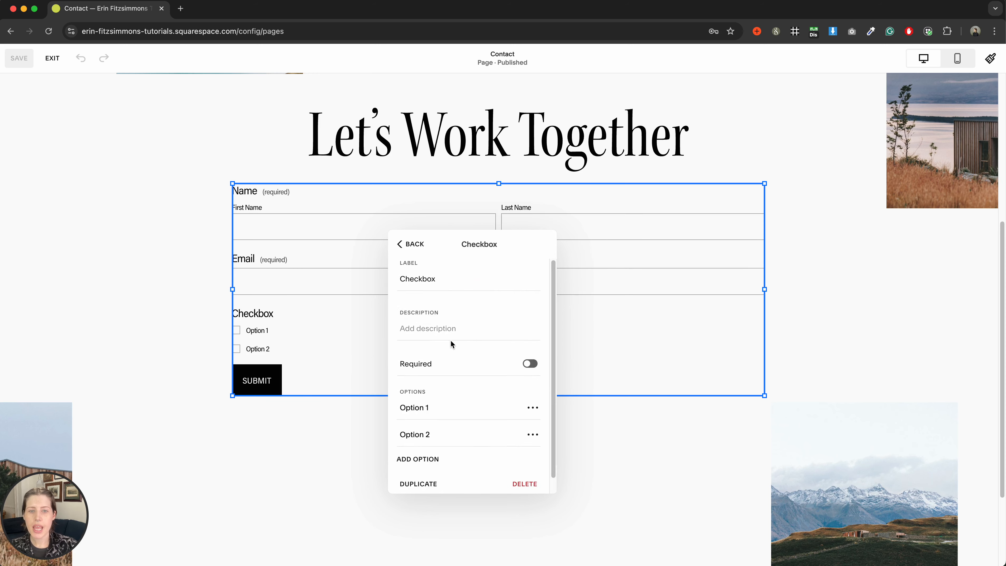
pyautogui.doubleClick(443, 280)
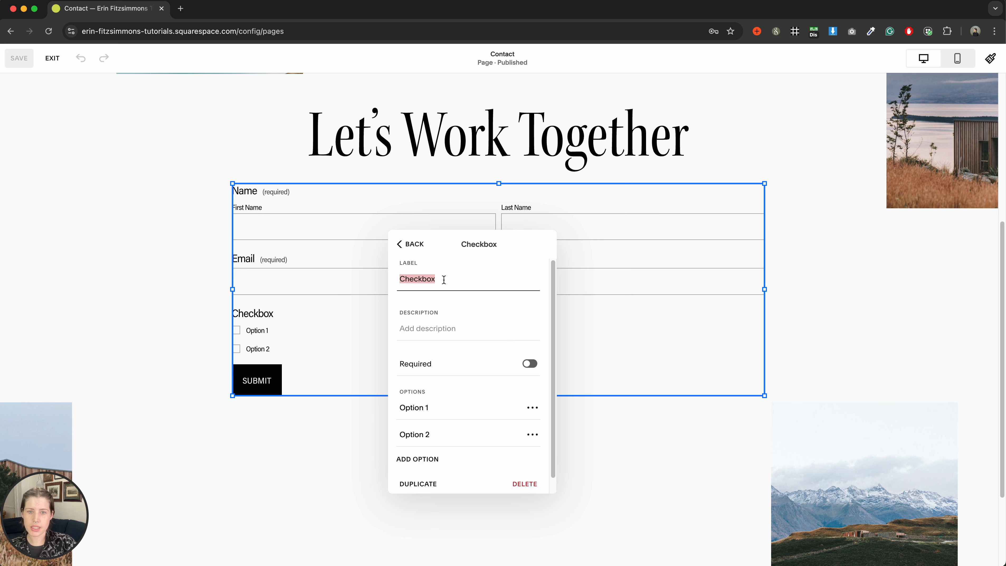
pyautogui.write('What service ')
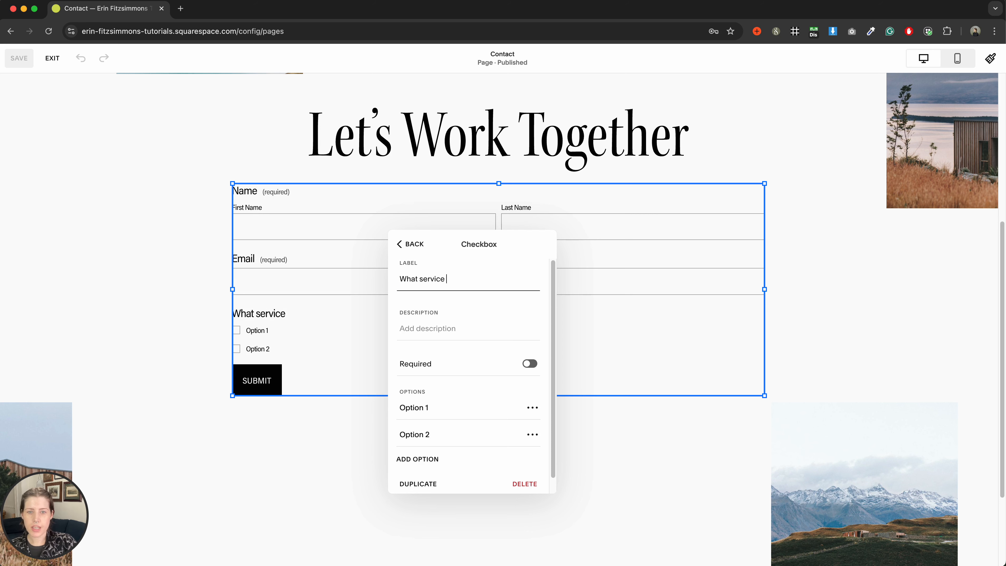
pyautogui.write('do you need?')
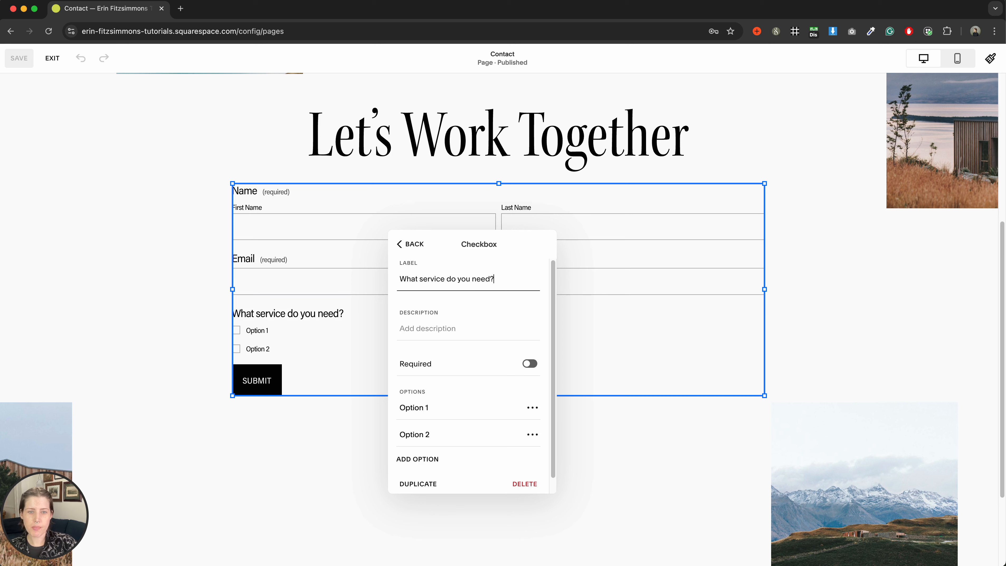
# Name the two options of the service checkbox field "Website Design" and "Email Marketing".
pyautogui.scroll(-1, 410, 367)
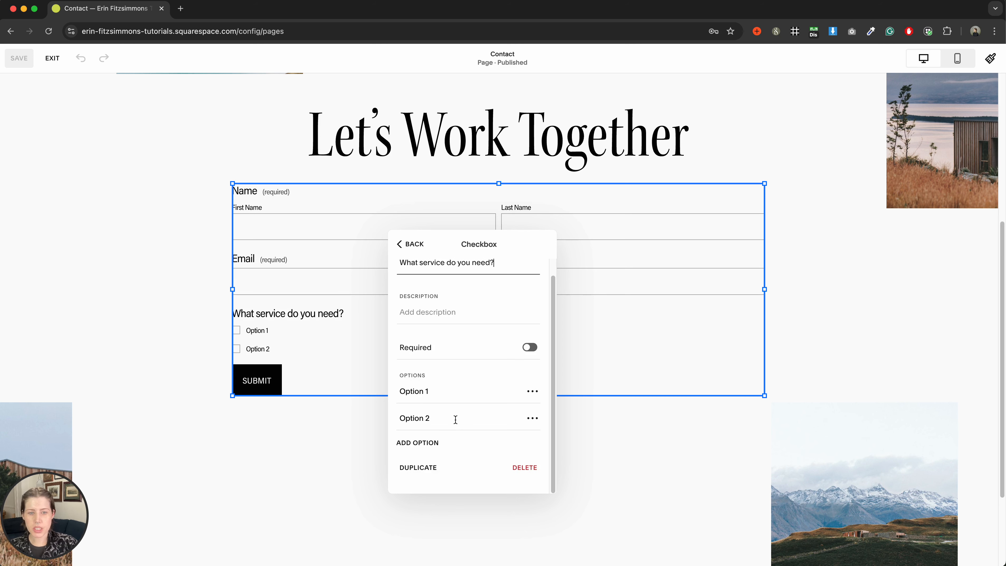
pyautogui.click(532, 392)
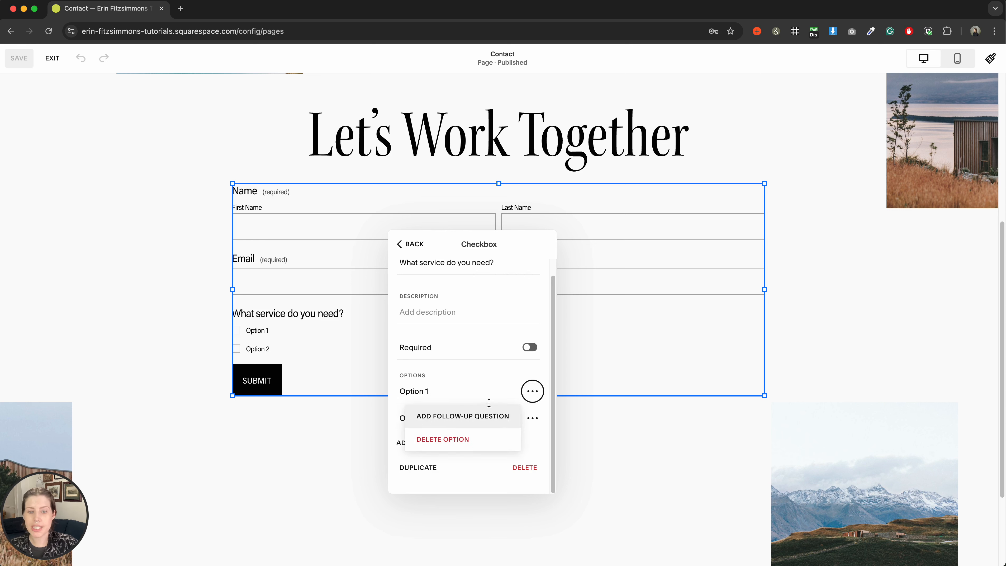
pyautogui.click(452, 395)
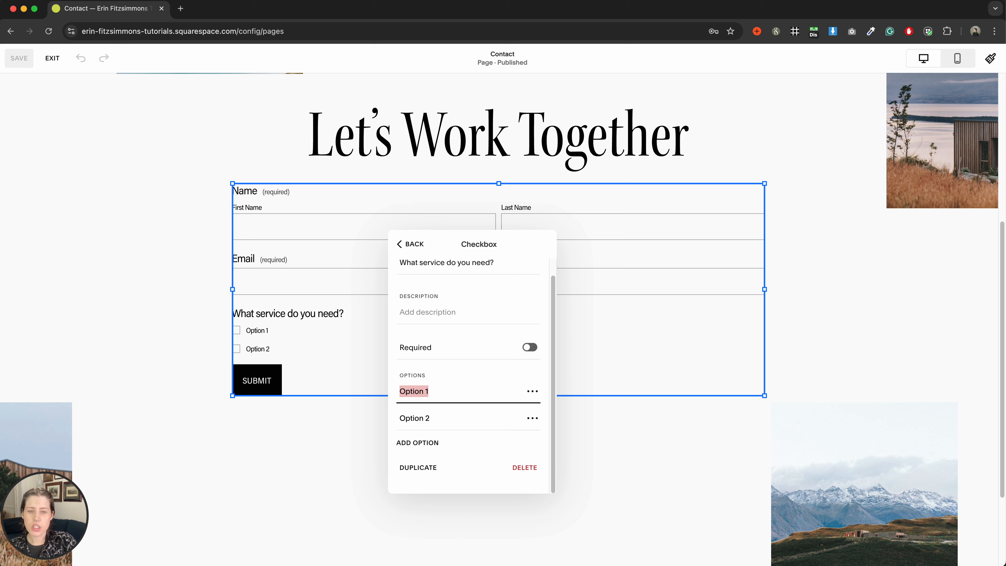
pyautogui.write('Website Design')
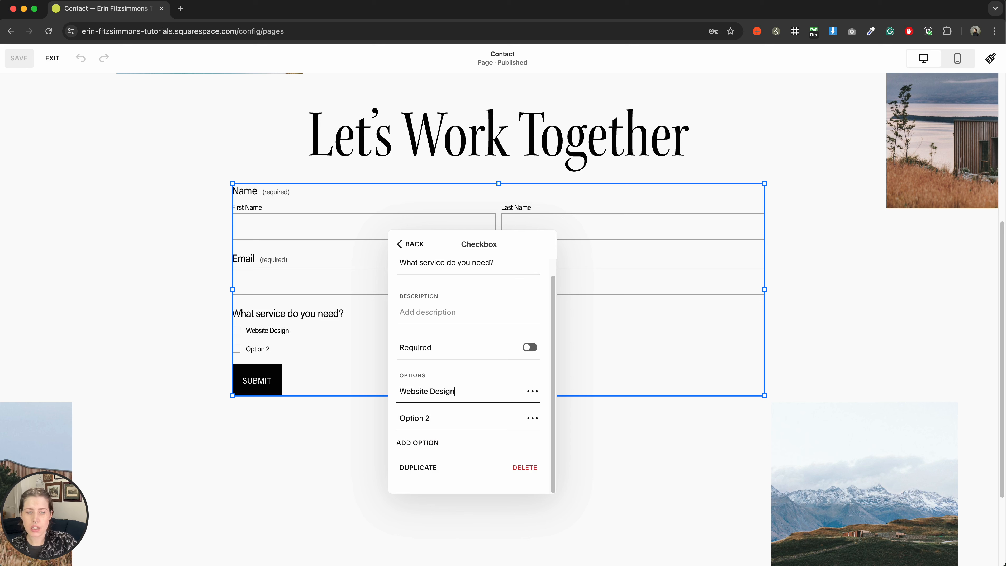
pyautogui.doubleClick(460, 419)
pyautogui.tripleClick(460, 419)
pyautogui.write('Em')
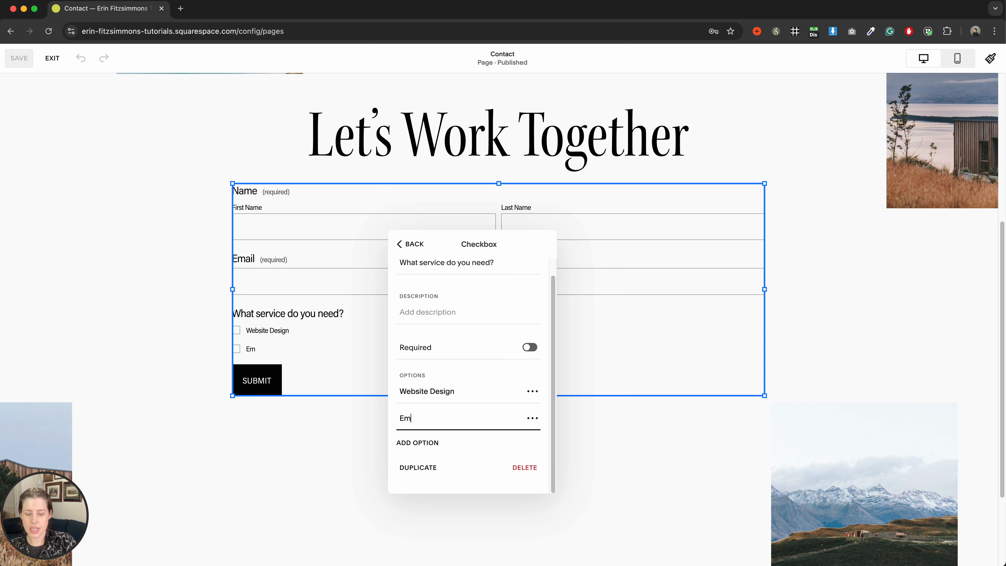
pyautogui.write('ail Marketing')
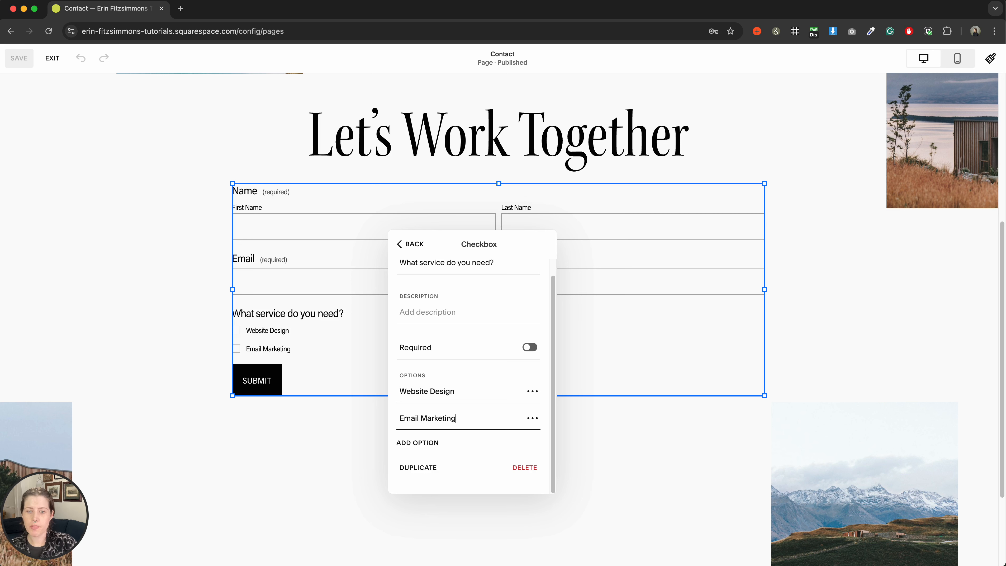
pyautogui.click(453, 380)
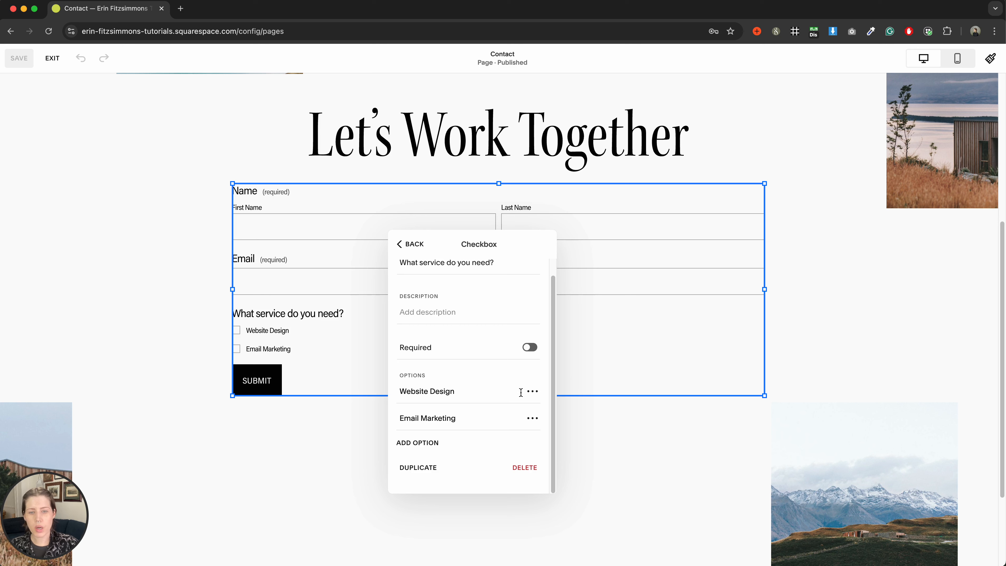
# Add a checkbox follow-up question to the Website Design option, labelled "Do you already have a website?".
pyautogui.click(532, 395)
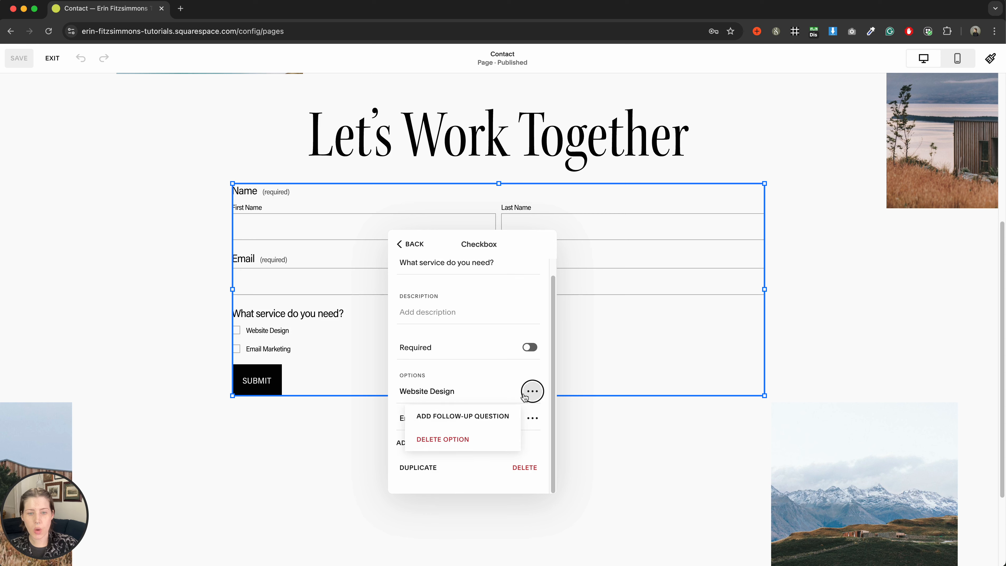
pyautogui.click(501, 412)
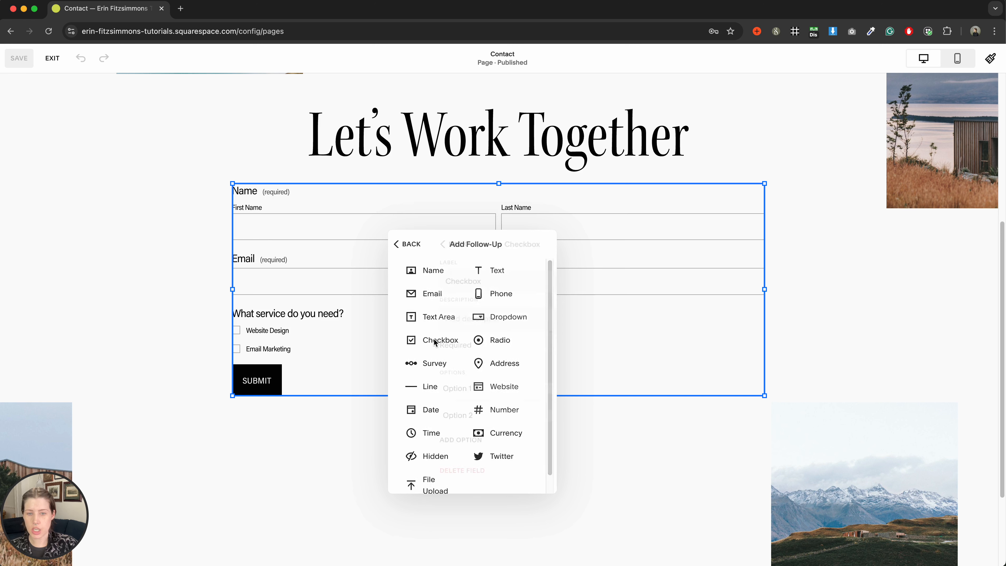
pyautogui.click(435, 341)
pyautogui.click(451, 279)
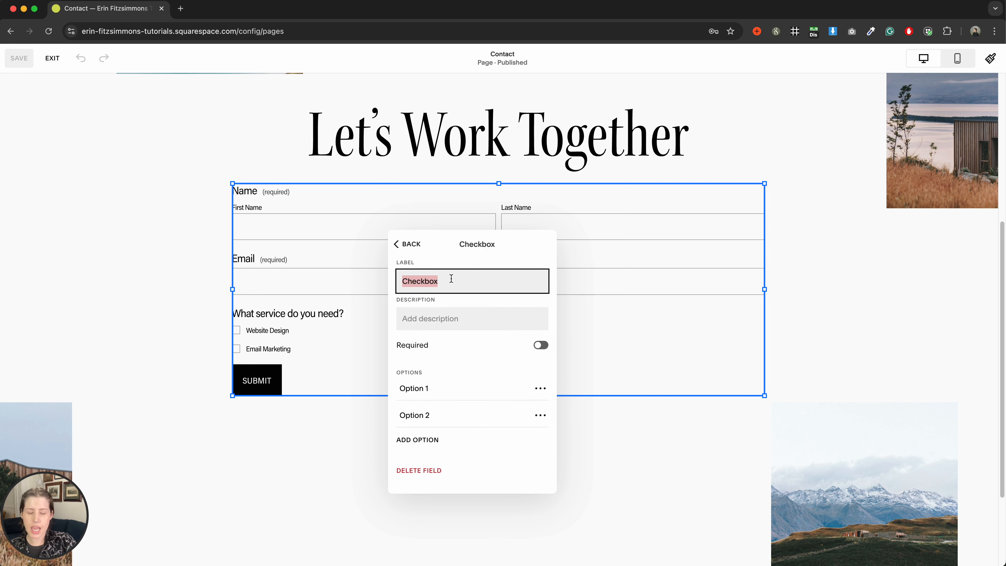
pyautogui.write('Do you')
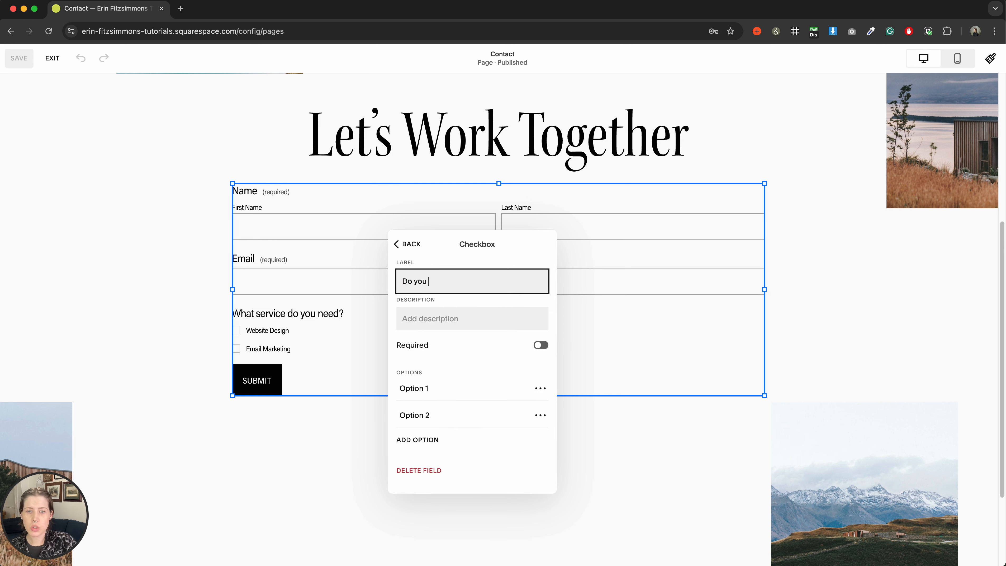
pyautogui.write(' already have a')
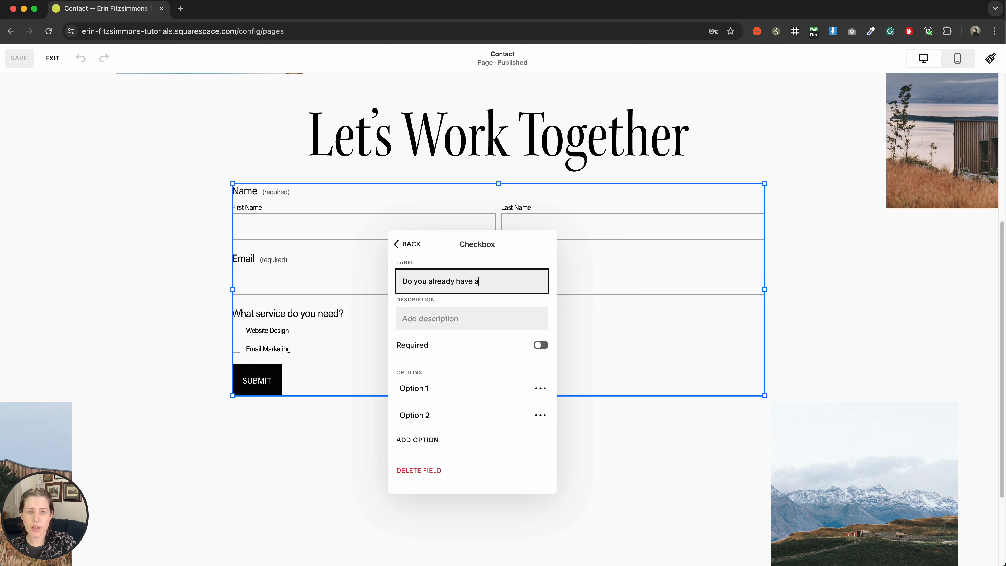
pyautogui.write(' website?')
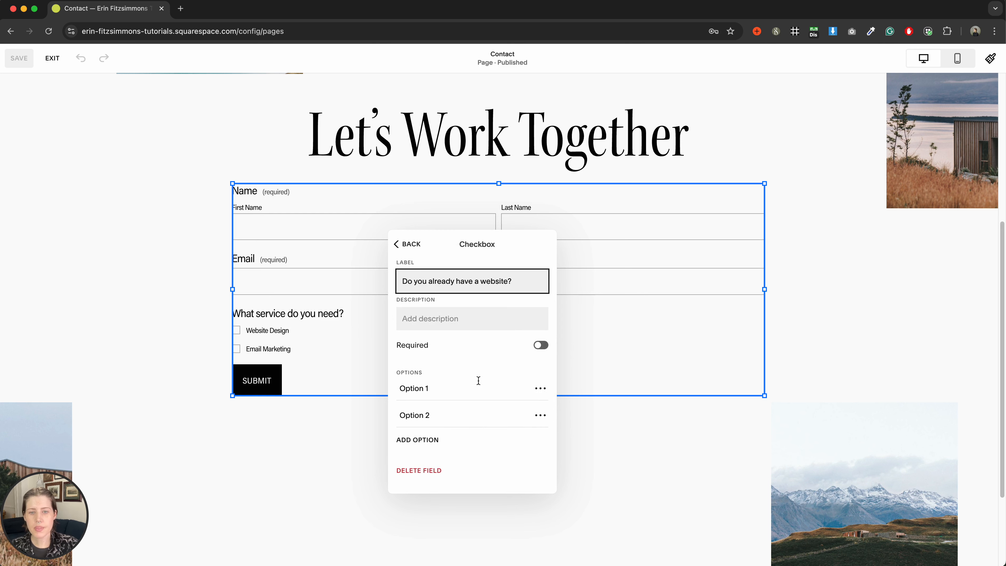
# Name the follow-up question's two options "Yes" and "No", and close the form settings.
pyautogui.click(537, 395)
pyautogui.click(444, 388)
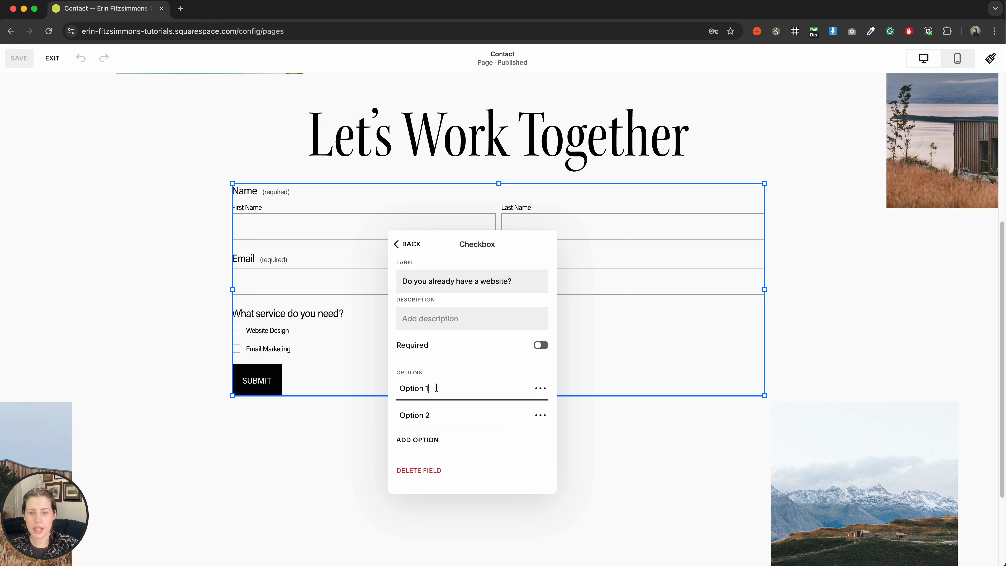
pyautogui.tripleClick(436, 388)
pyautogui.write('Yes')
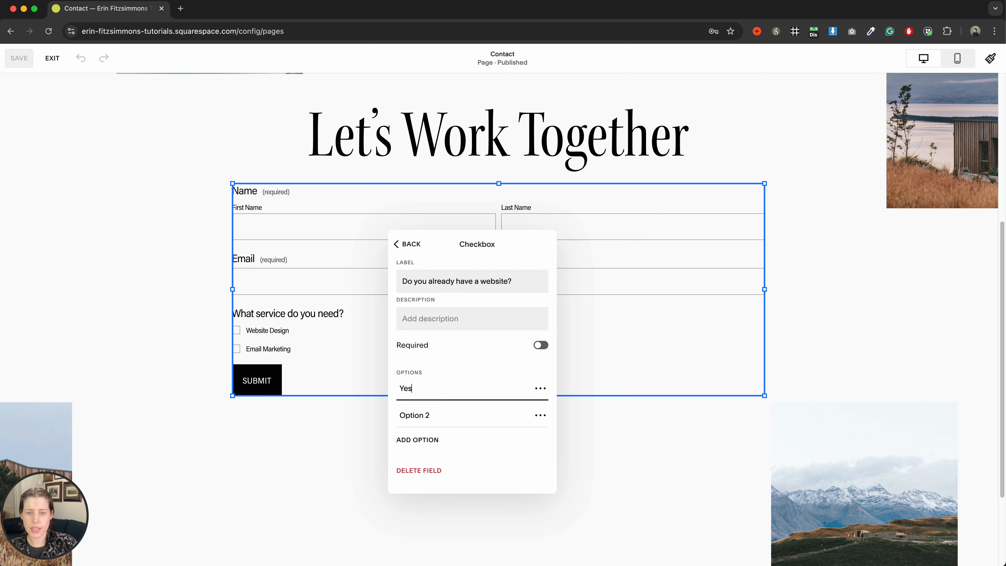
pyautogui.click(442, 421)
pyautogui.tripleClick(440, 417)
pyautogui.write('No')
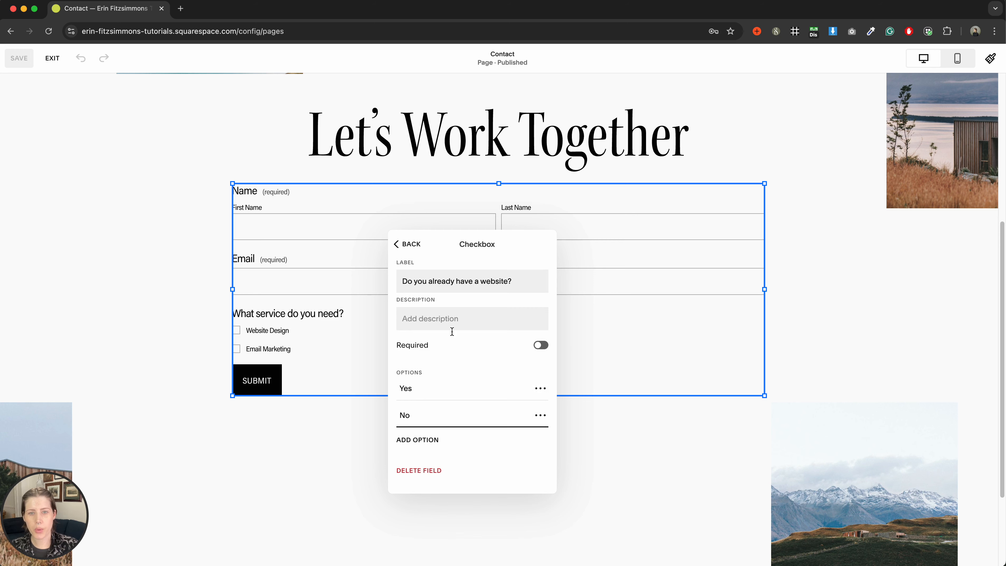
pyautogui.click(411, 248)
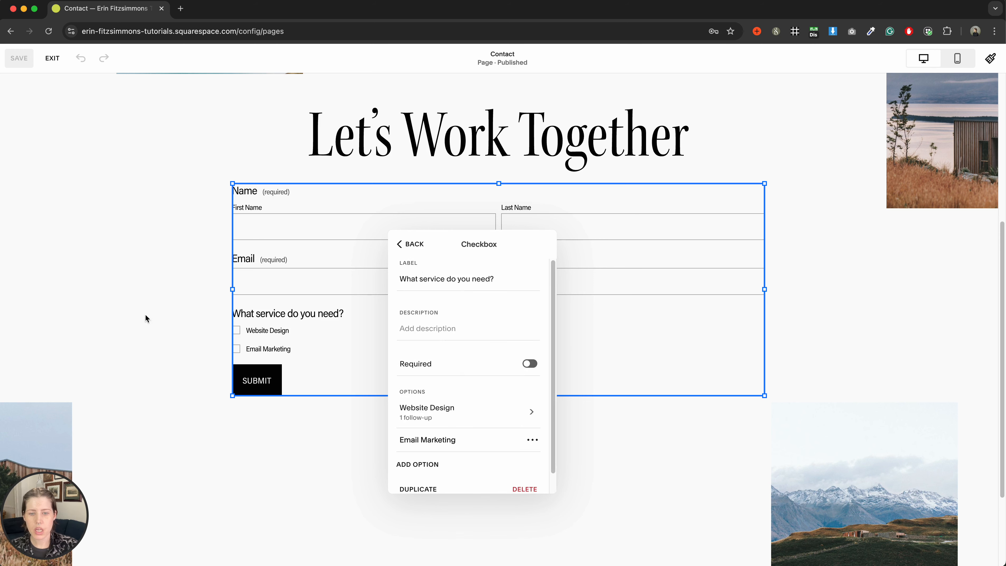
pyautogui.click(107, 319)
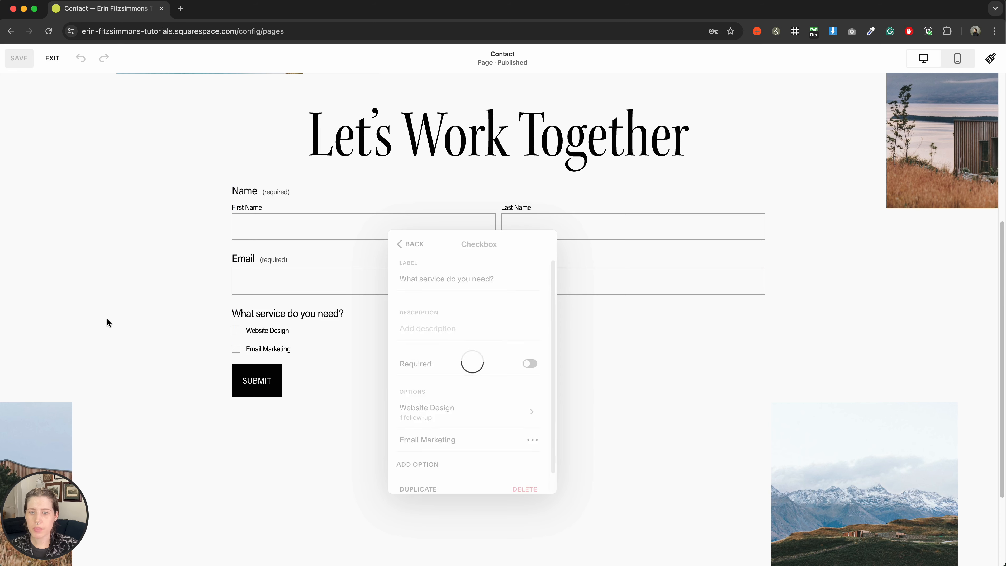
# Exit the page editor and test the follow-up question by selecting Website Design in the contact form.
pyautogui.click(52, 60)
pyautogui.scroll(-5, 317, 320)
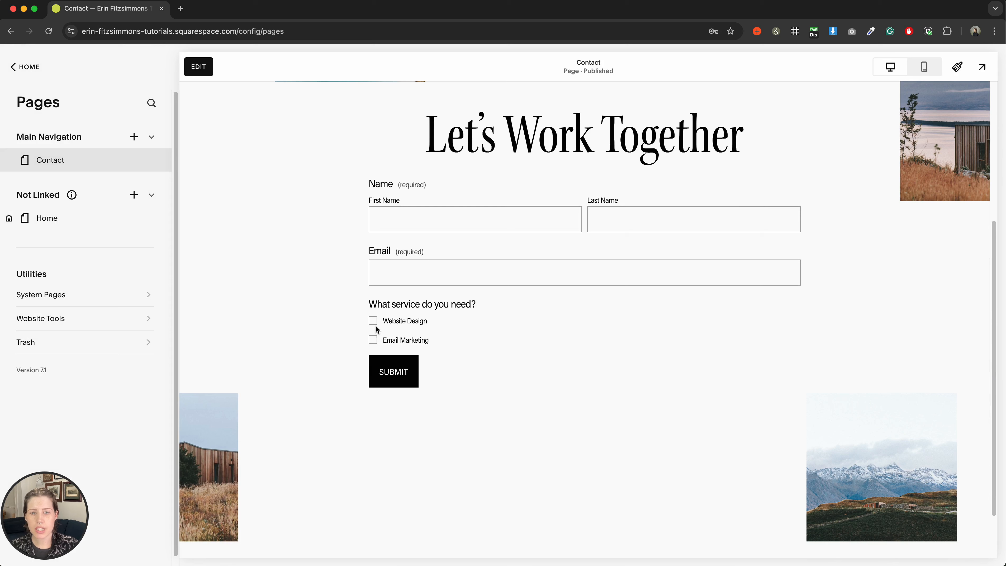
pyautogui.click(373, 322)
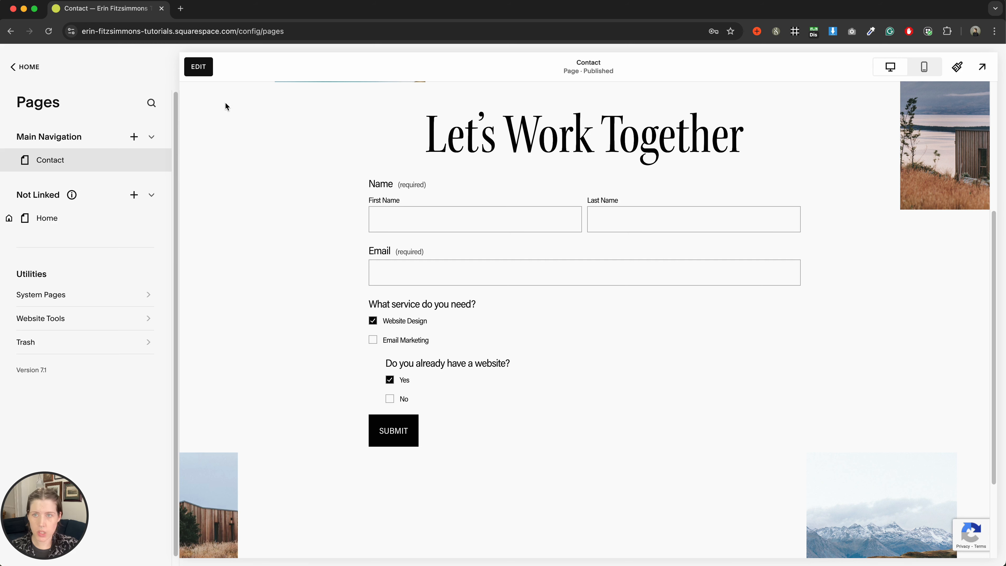
# Edit the page again and open the settings of the "Do you already have a website?" follow-up under the Website Design option.
pyautogui.click(199, 66)
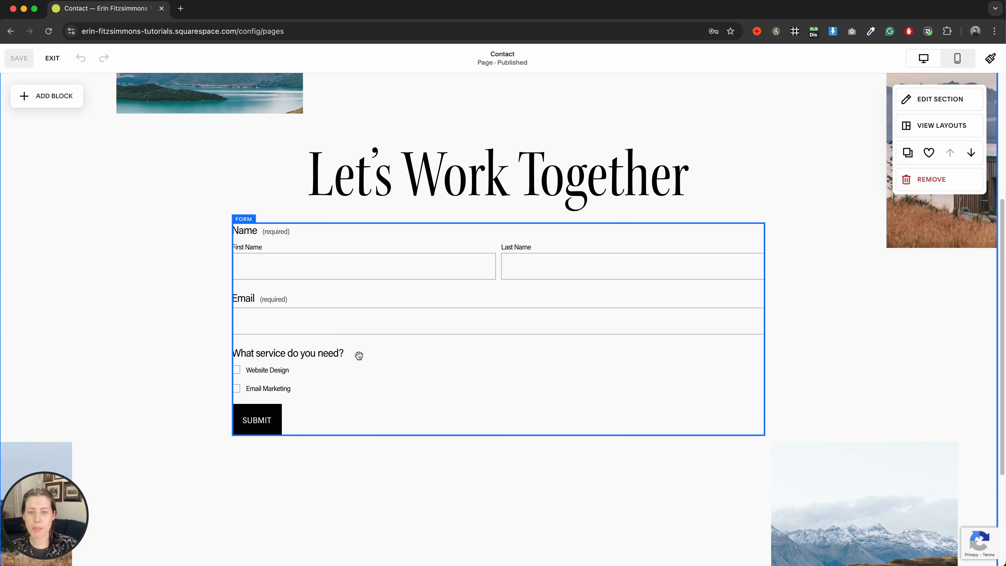
pyautogui.click(356, 354)
pyautogui.click(242, 202)
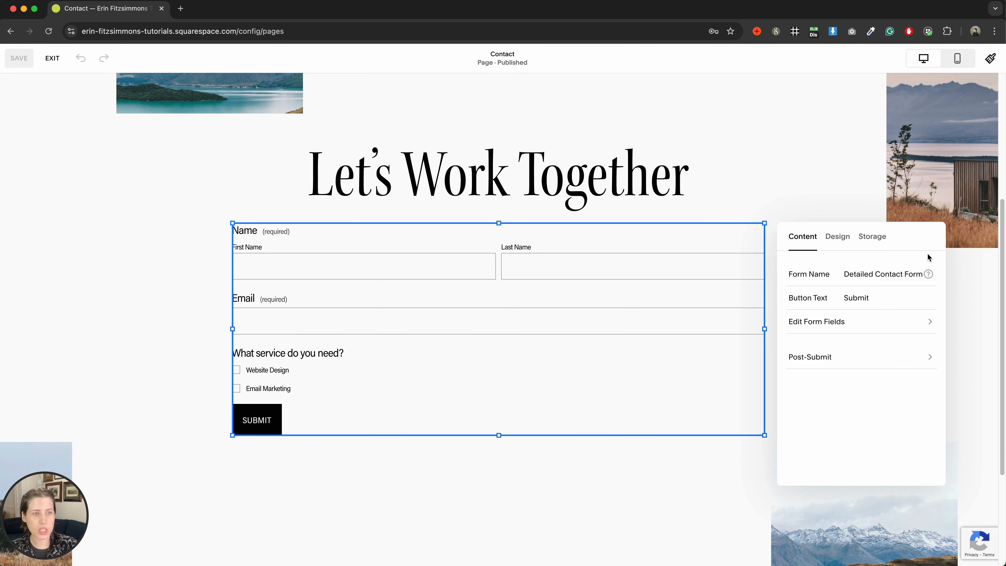
pyautogui.moveTo(921, 237); pyautogui.dragTo(505, 278)
pyautogui.click(447, 363)
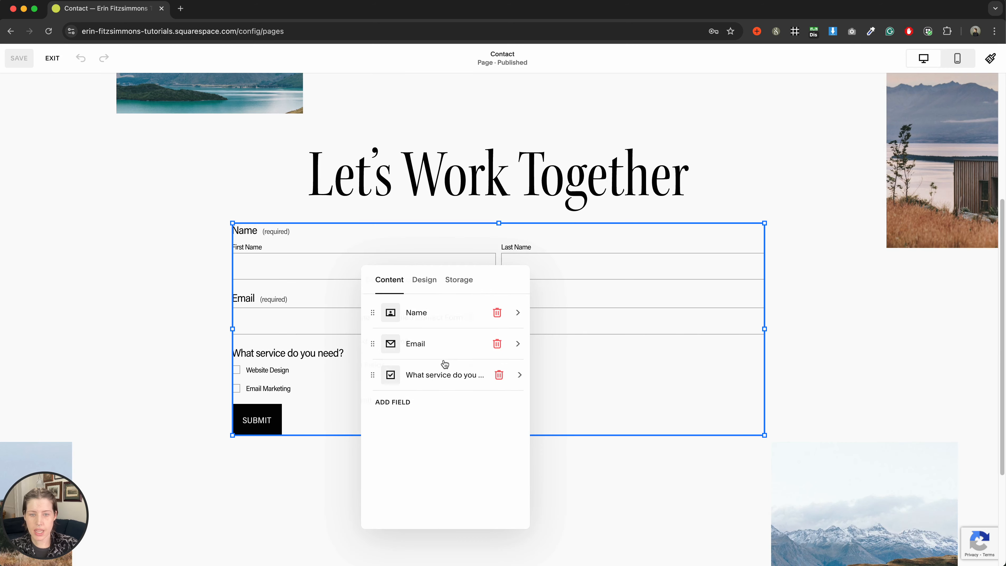
pyautogui.click(425, 376)
pyautogui.scroll(-1, 450, 397)
pyautogui.click(415, 427)
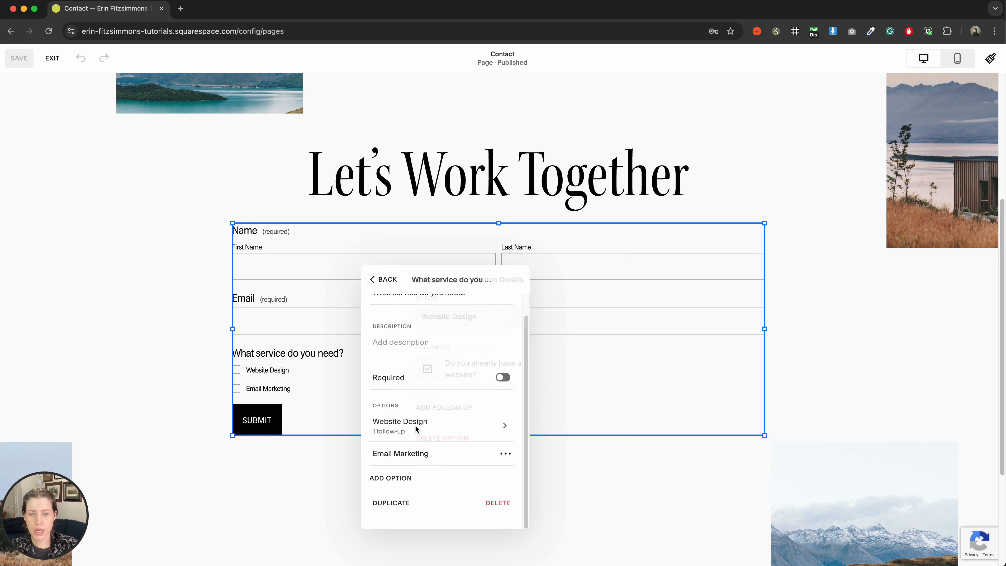
pyautogui.click(420, 371)
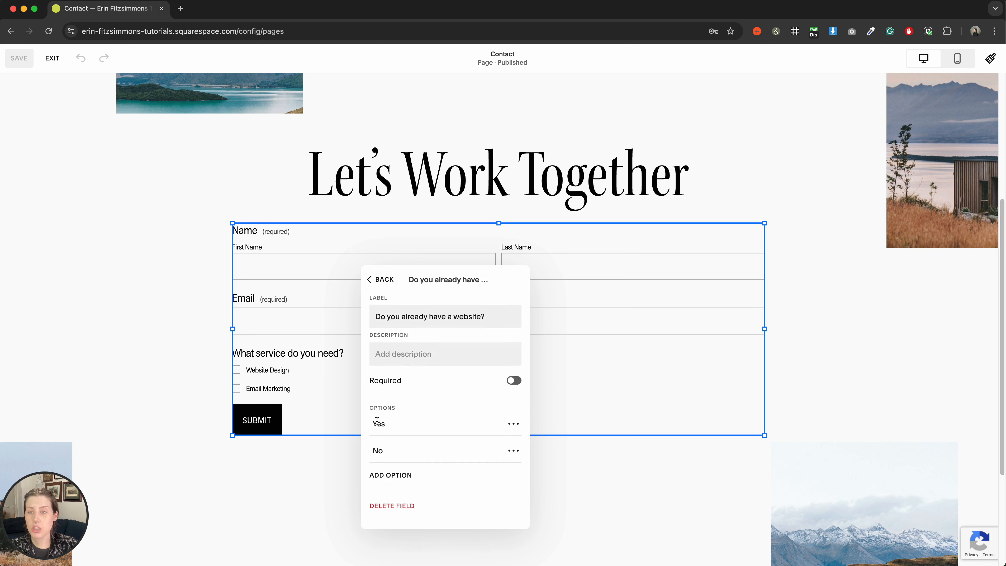
# Add a second follow-up to the Website Design option, a text field labelled "If yes, what is your URL?".
pyautogui.click(384, 279)
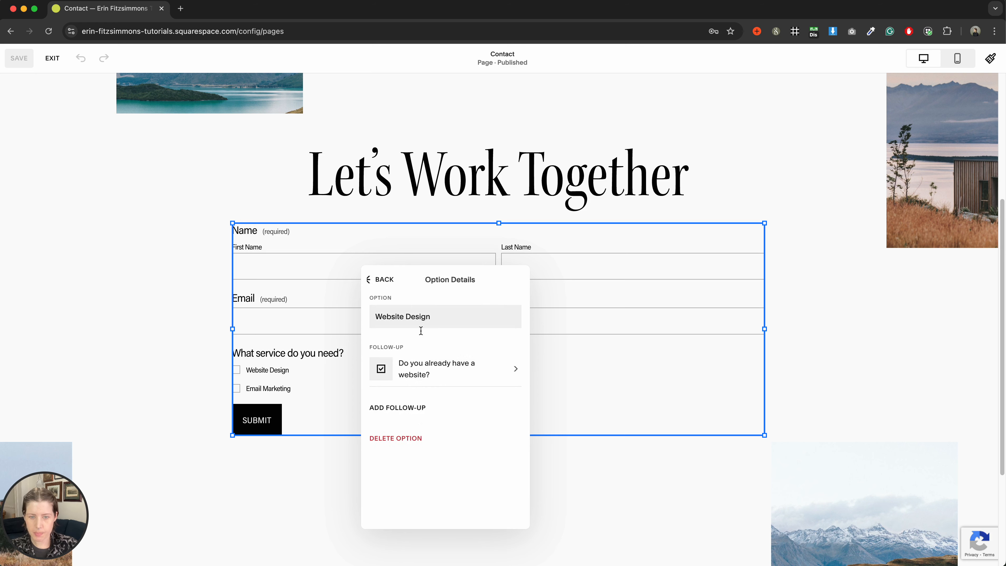
pyautogui.click(397, 411)
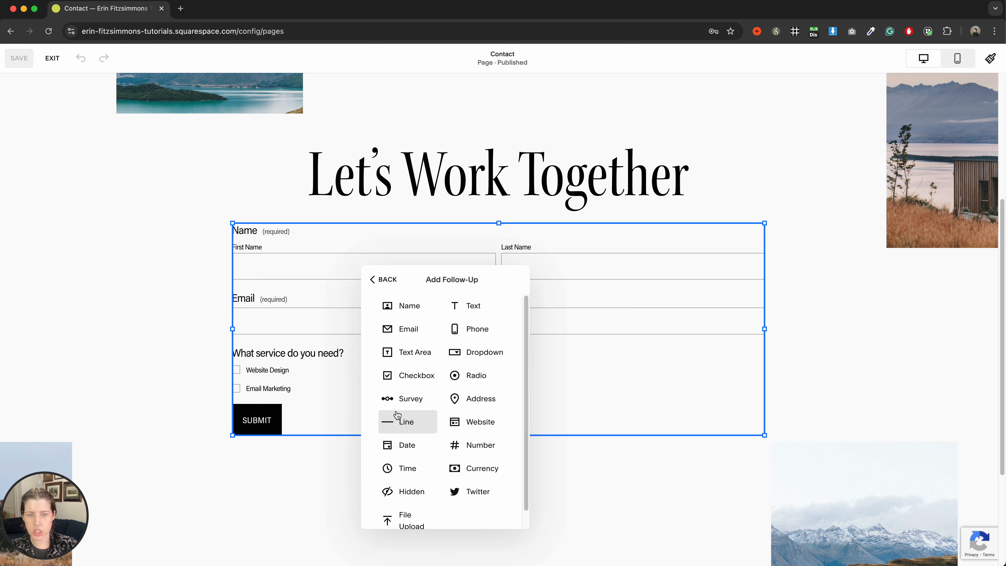
pyautogui.click(471, 307)
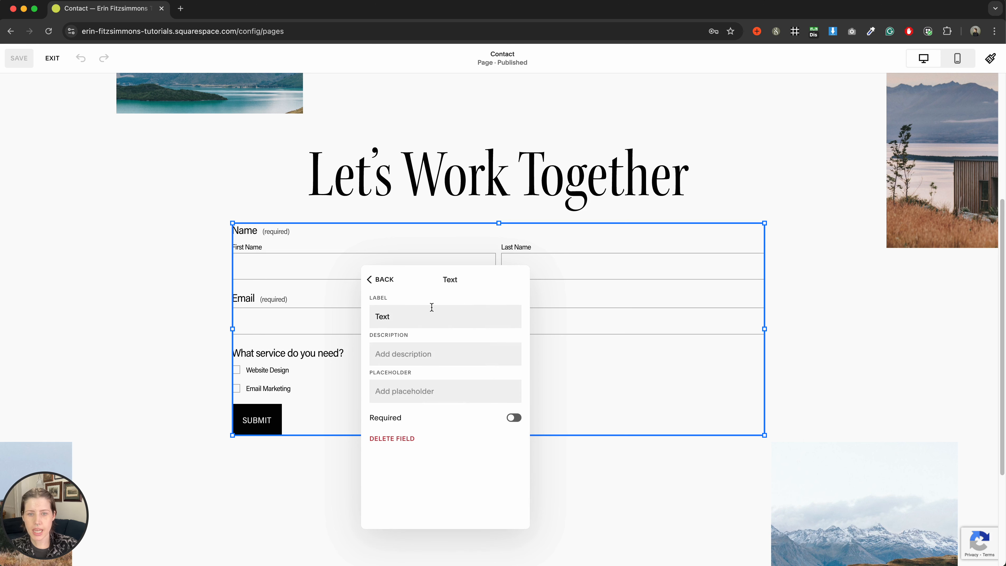
pyautogui.click(411, 319)
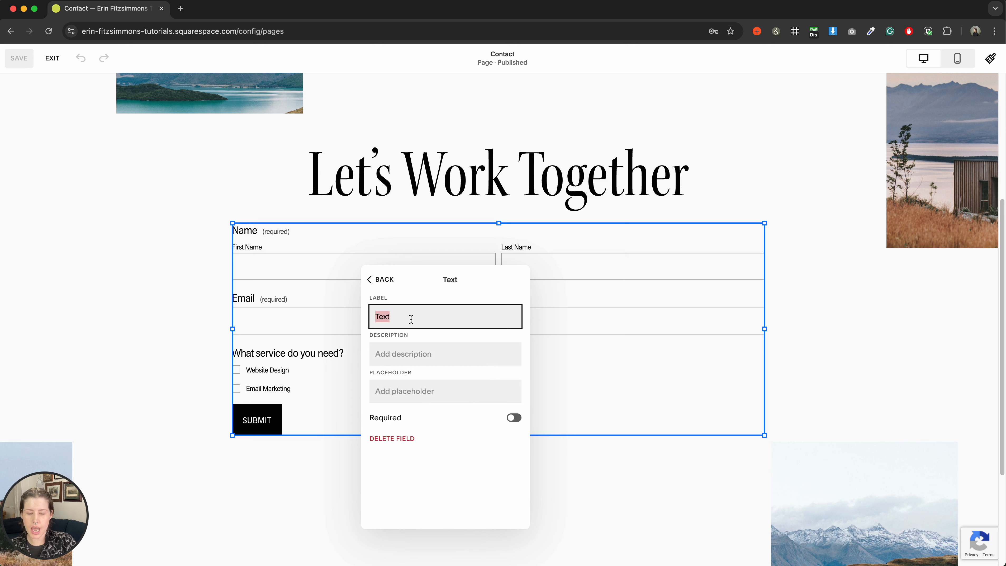
pyautogui.press('BackSpace')
pyautogui.write('If yes, what')
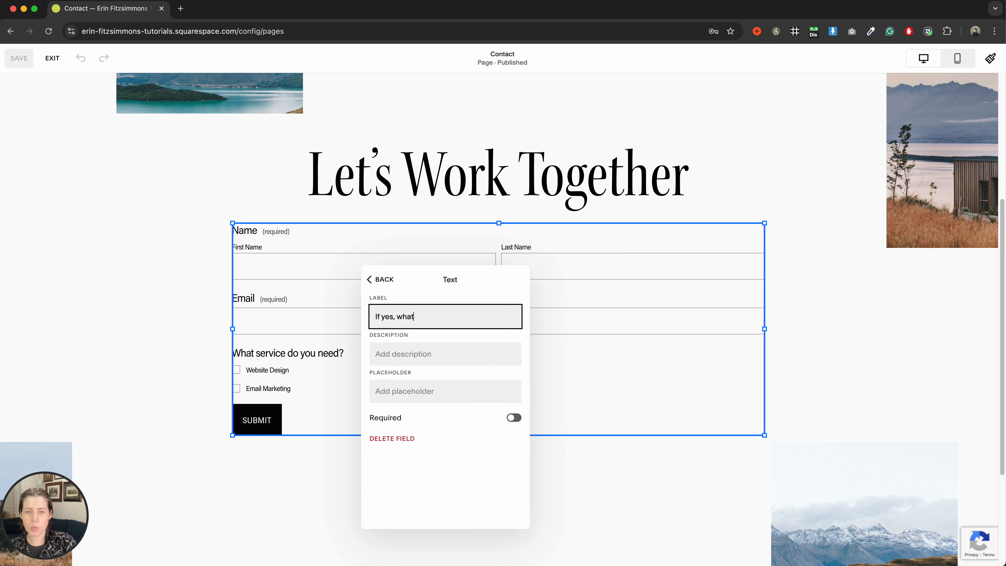
pyautogui.write(' is your URL?')
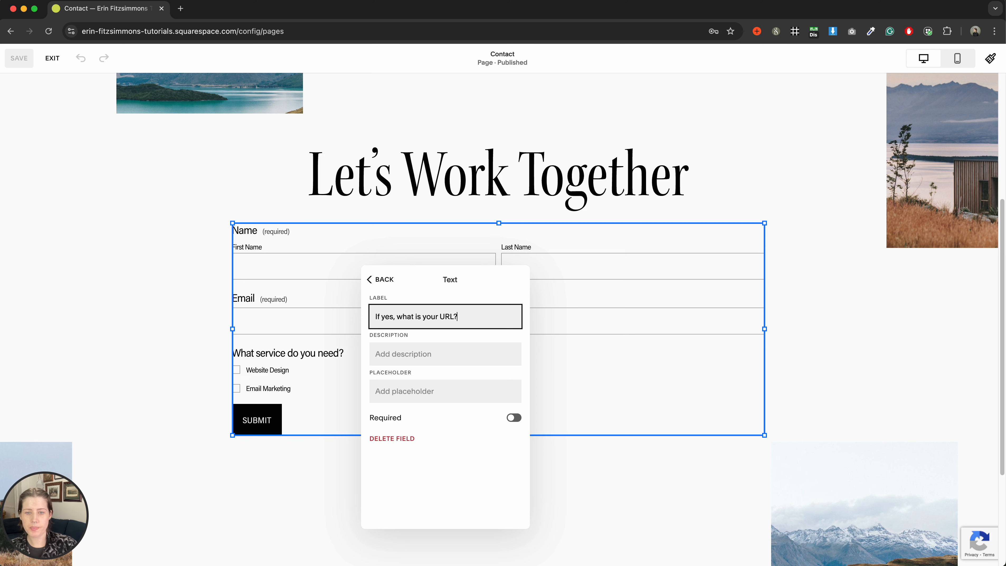
pyautogui.click(377, 279)
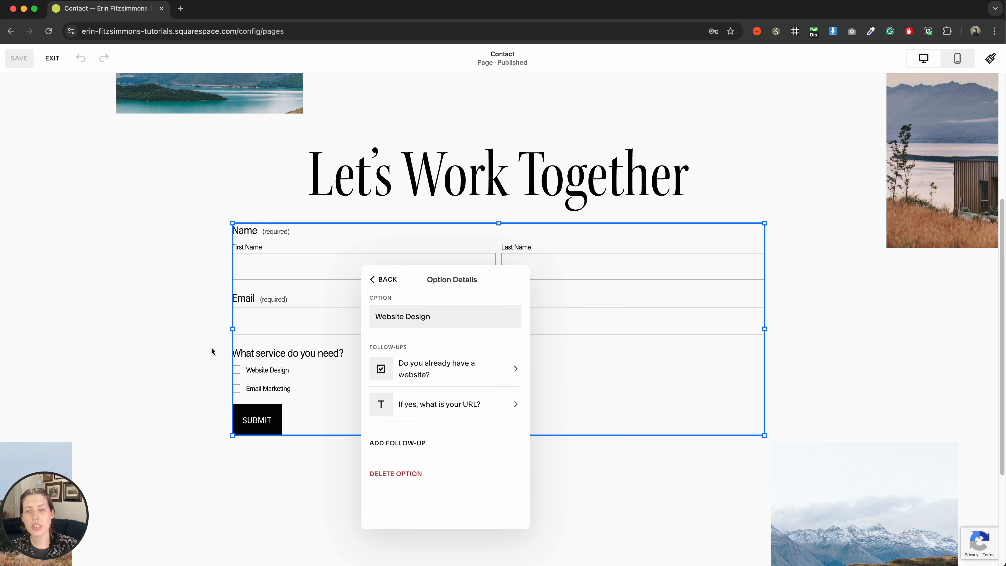
# Exit the page editor and test the form by selecting Website Design and trying the Yes and No answers with the URL field.
pyautogui.click(167, 336)
pyautogui.click(52, 58)
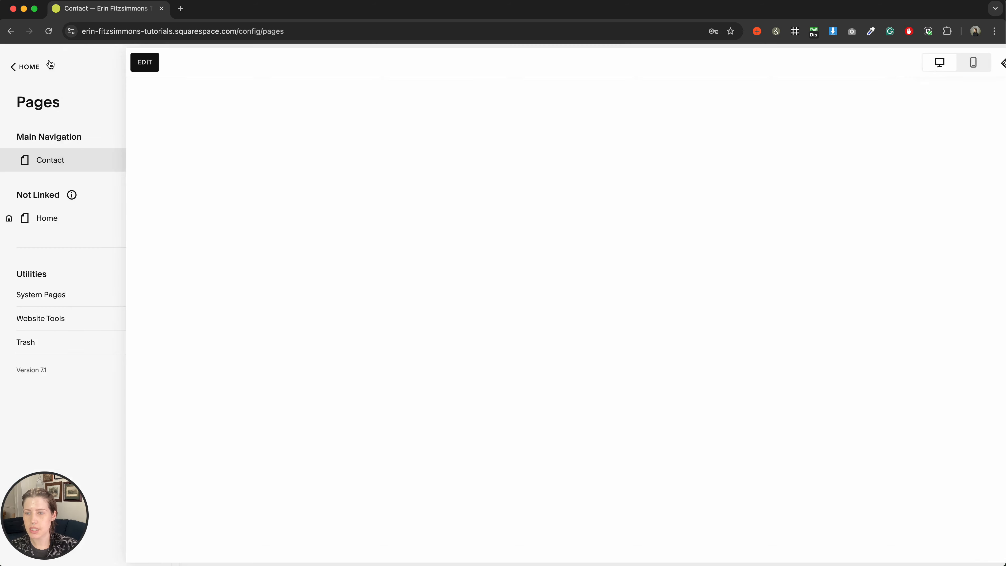
pyautogui.scroll(-5, 292, 353)
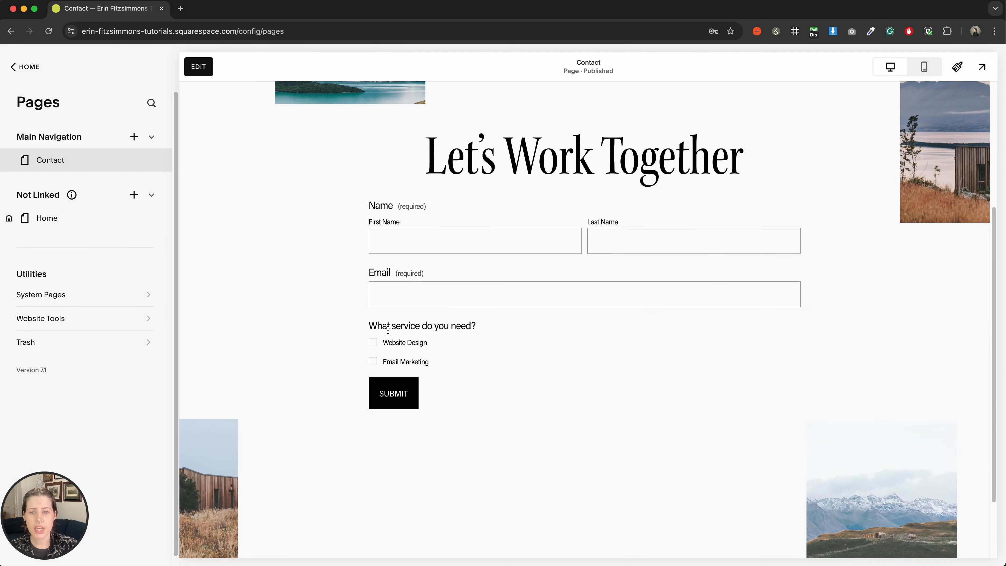
pyautogui.click(373, 342)
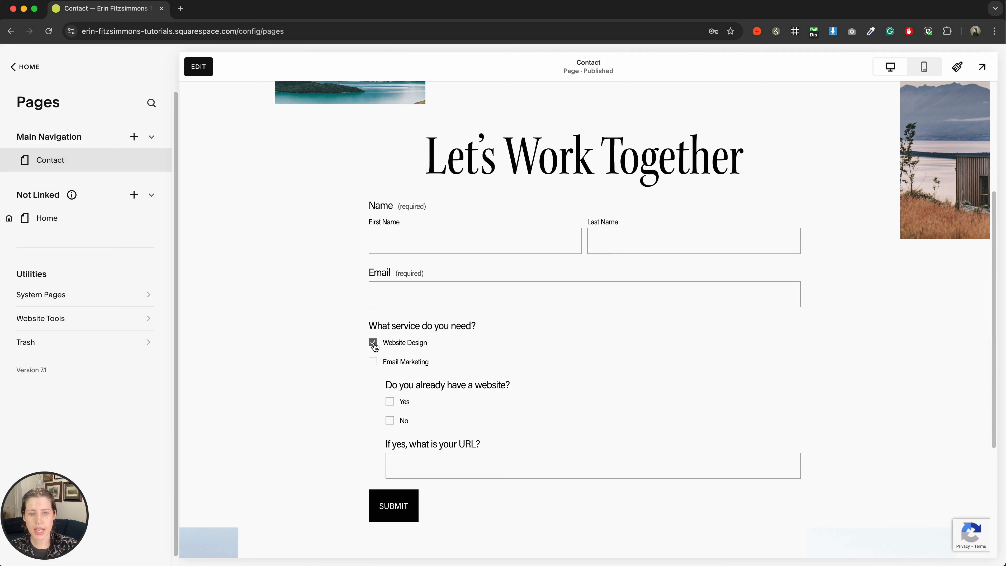
pyautogui.scroll(-1, 373, 400)
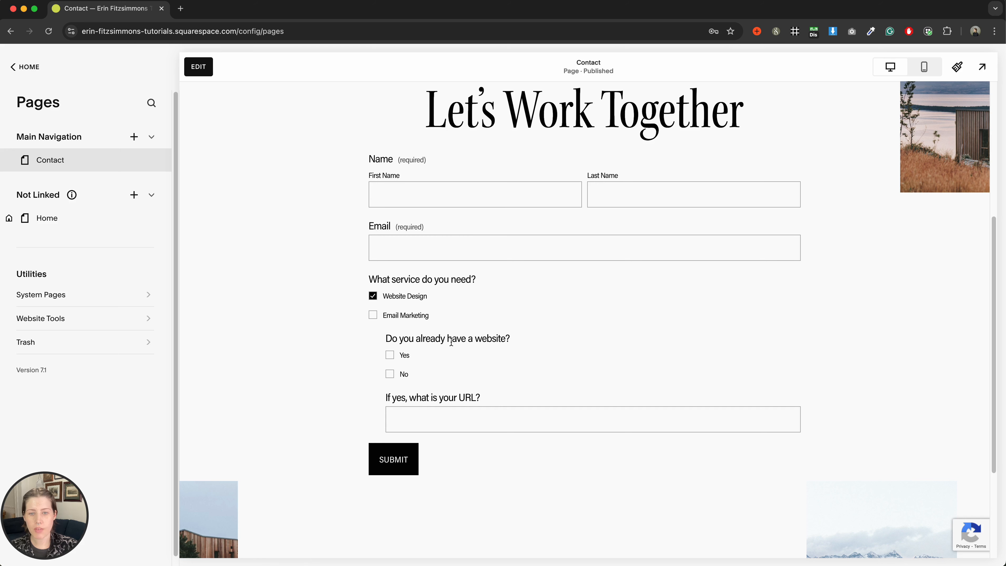
pyautogui.click(416, 421)
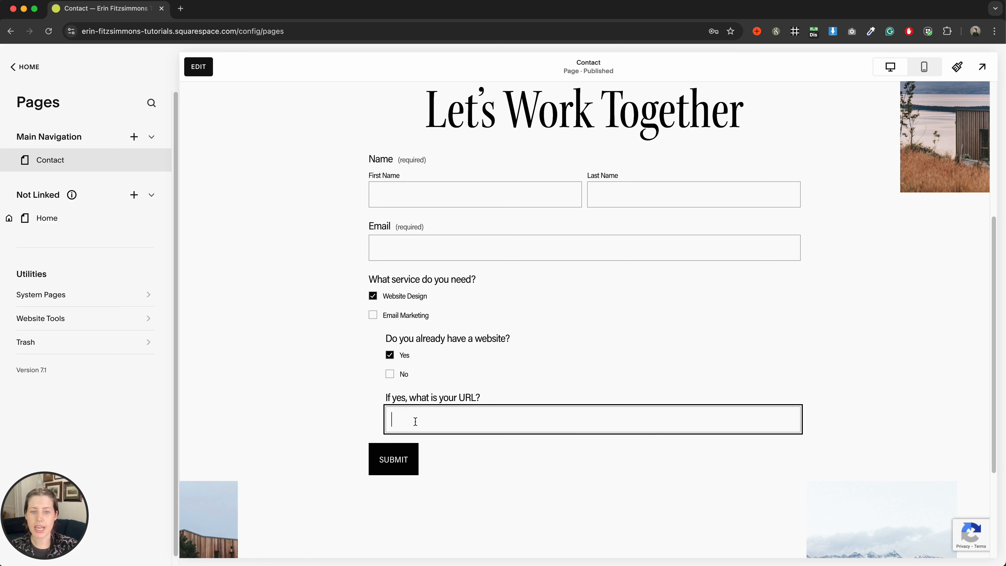
pyautogui.click(390, 374)
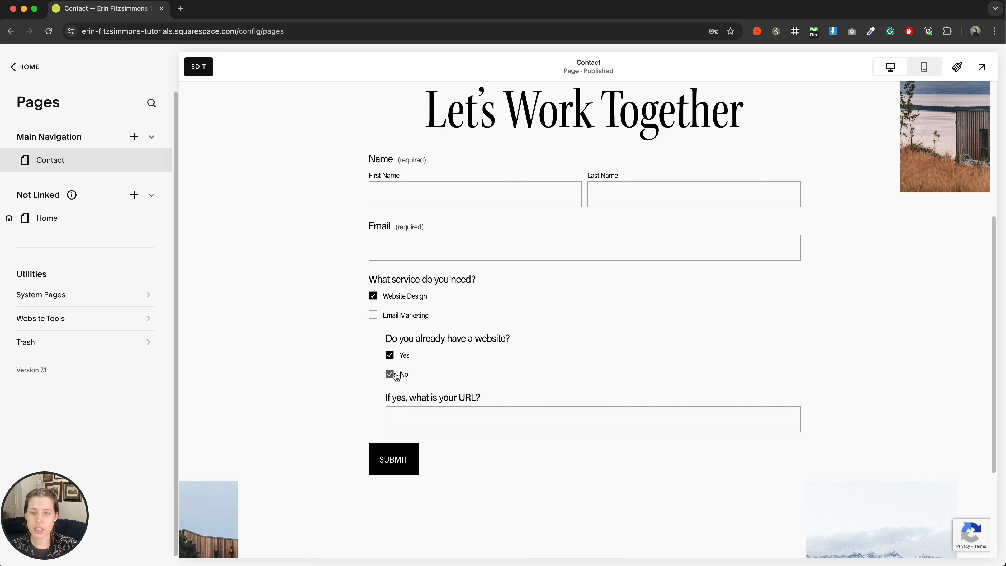
pyautogui.click(390, 355)
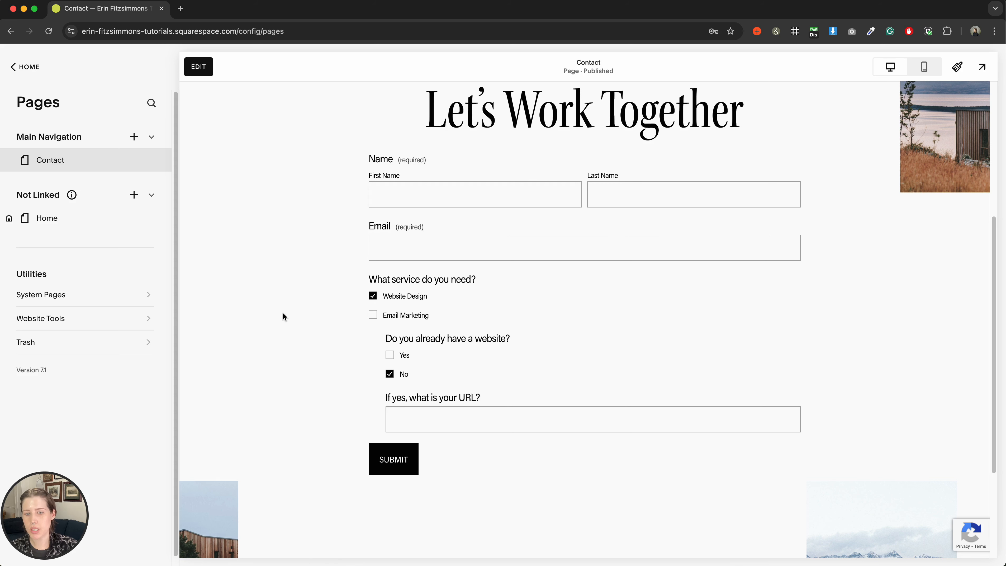
# Edit the page again and add a dropdown field labelled "How did you hear about me?" to the contact form.
pyautogui.click(198, 67)
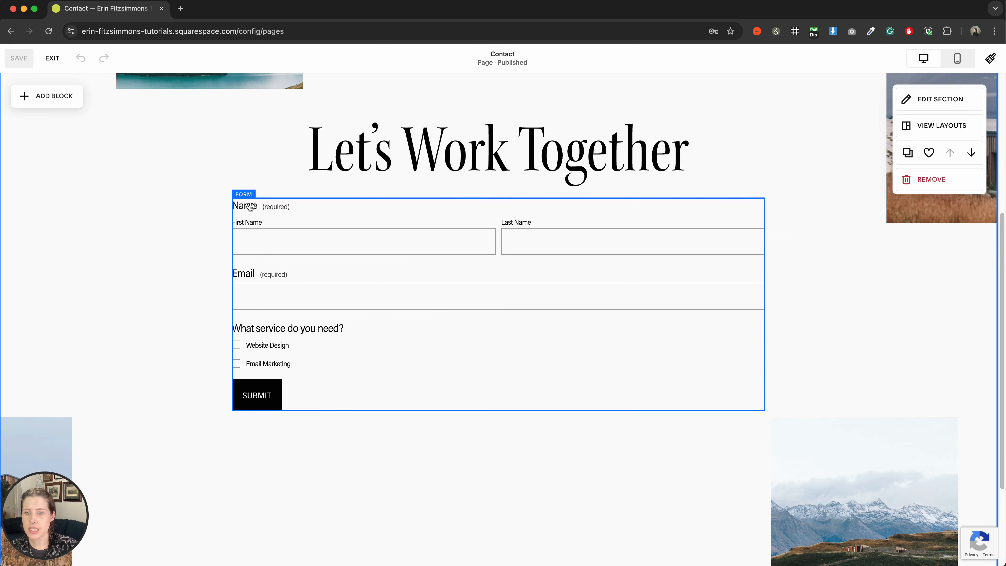
pyautogui.click(249, 206)
pyautogui.click(245, 176)
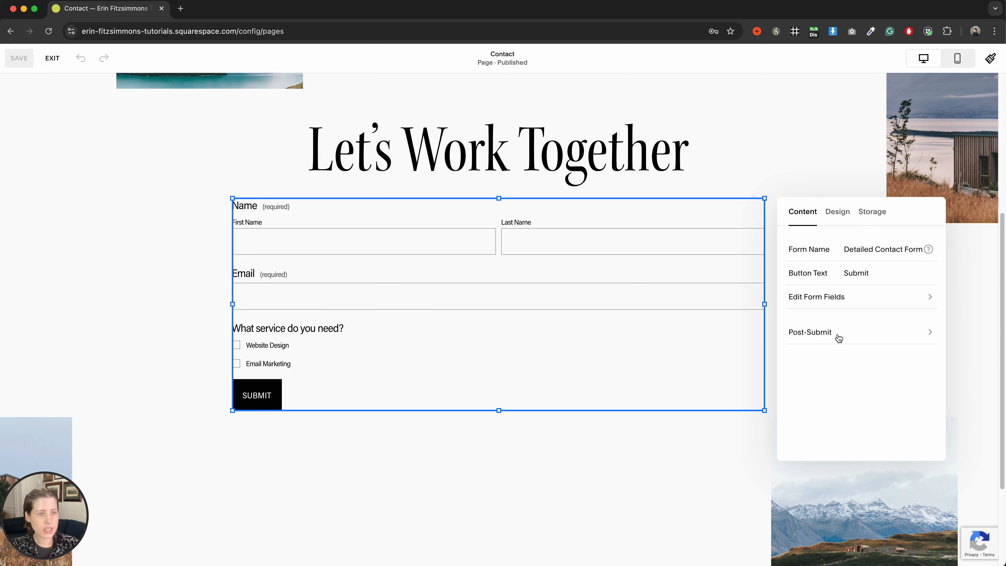
pyautogui.moveTo(907, 218); pyautogui.dragTo(468, 286)
pyautogui.click(385, 368)
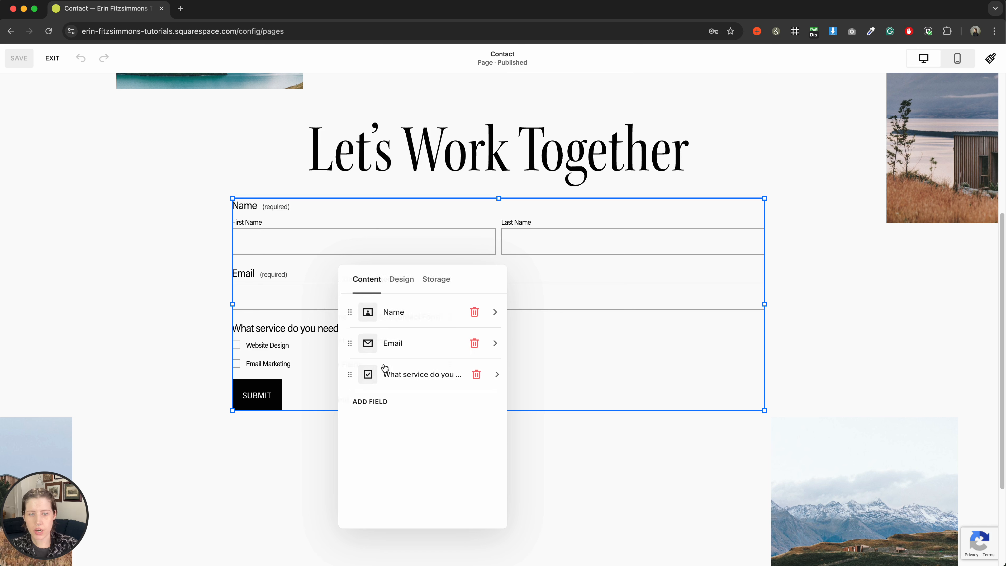
pyautogui.click(374, 403)
pyautogui.click(460, 357)
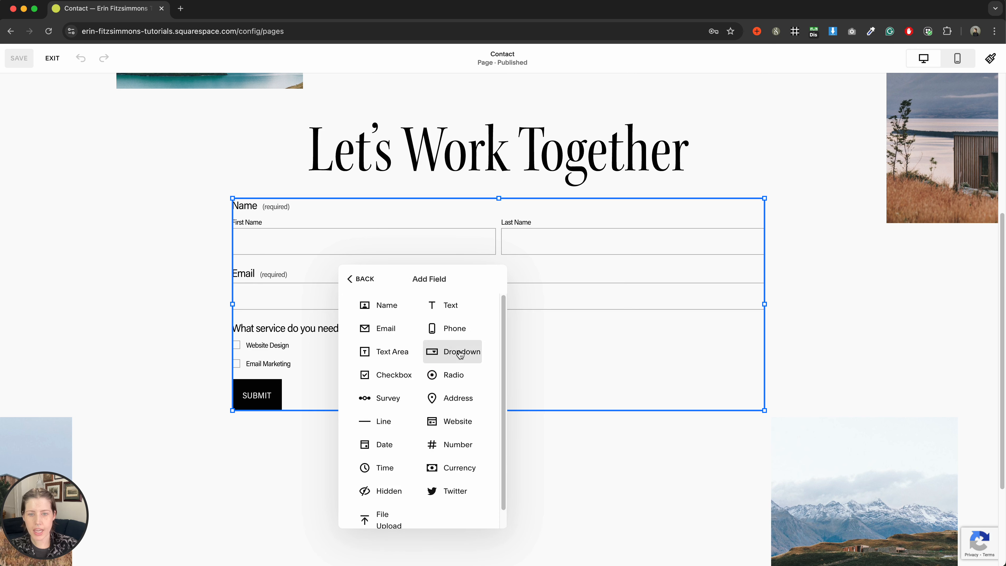
pyautogui.click(416, 406)
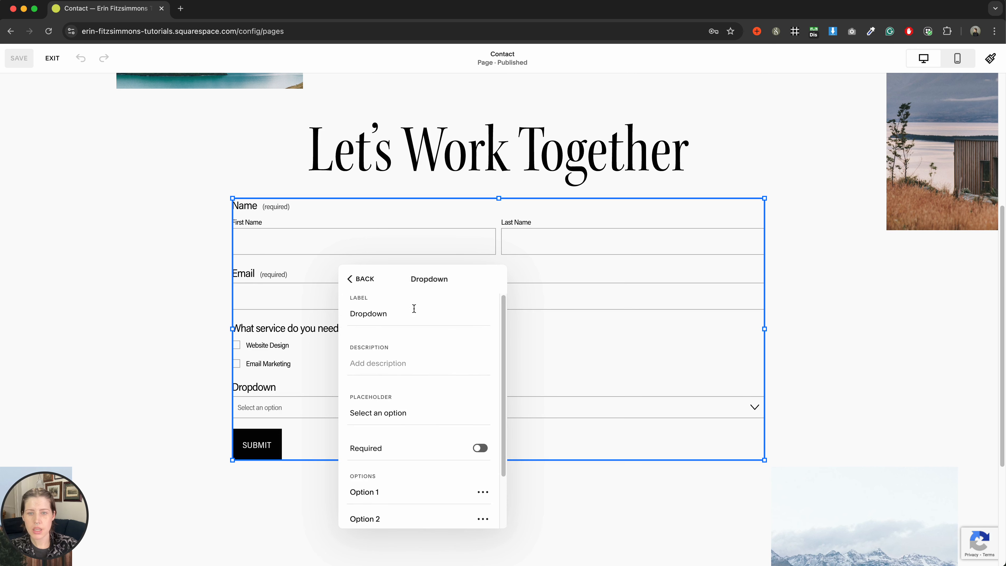
pyautogui.doubleClick(404, 314)
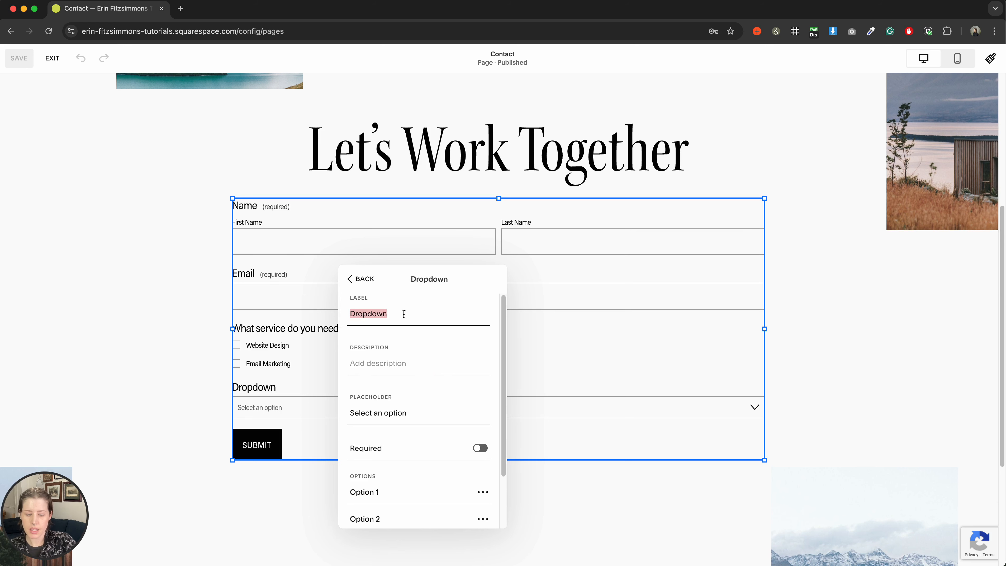
pyautogui.write('How did you')
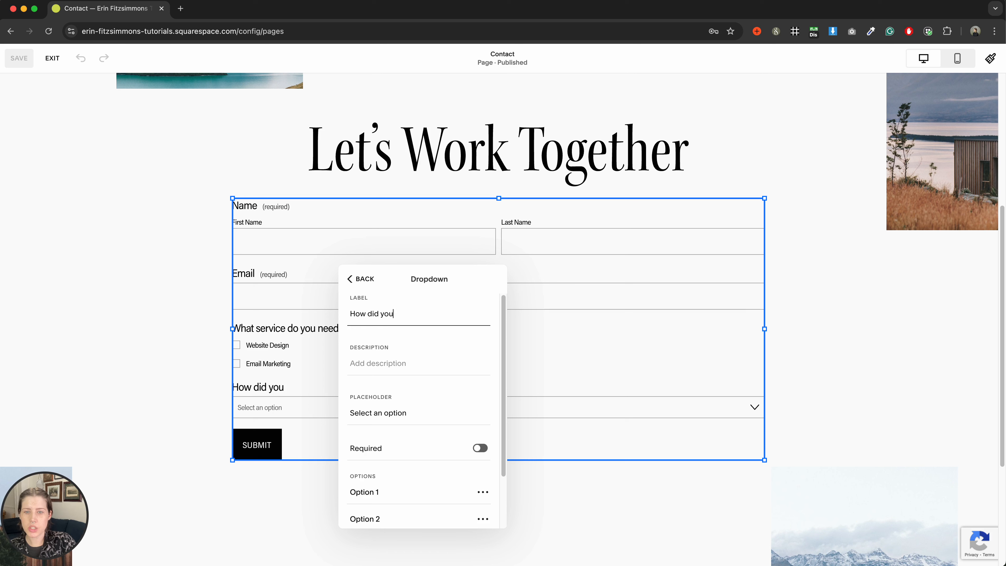
pyautogui.write(' hear about me')
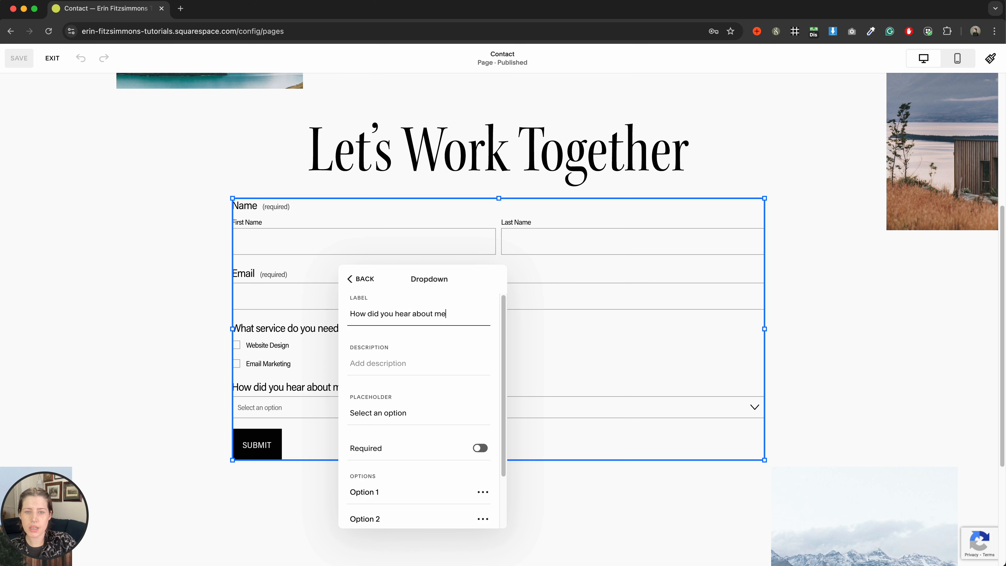
pyautogui.write('?')
# Name the dropdown's two options "Instagram" and "Search Engine", and add a third option named "Referal".
pyautogui.scroll(-3, 415, 400)
pyautogui.click(403, 428)
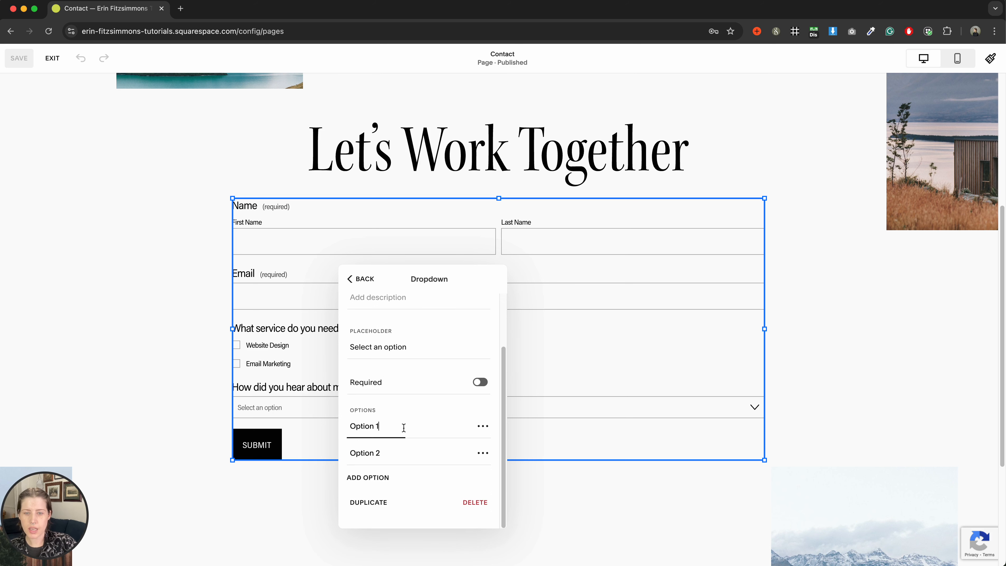
pyautogui.write('Instagra')
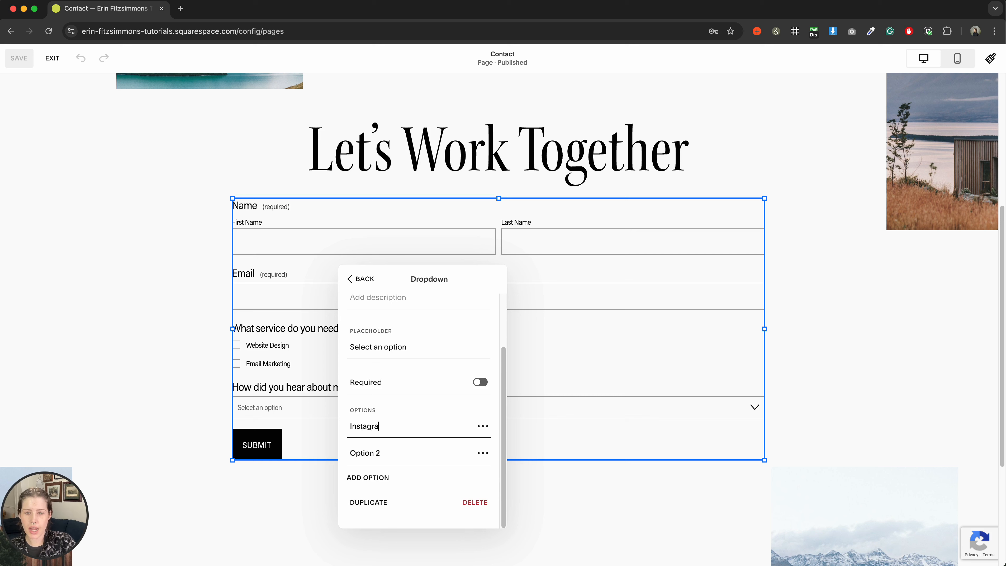
pyautogui.write('m')
pyautogui.press('Tab')
pyautogui.click(393, 452)
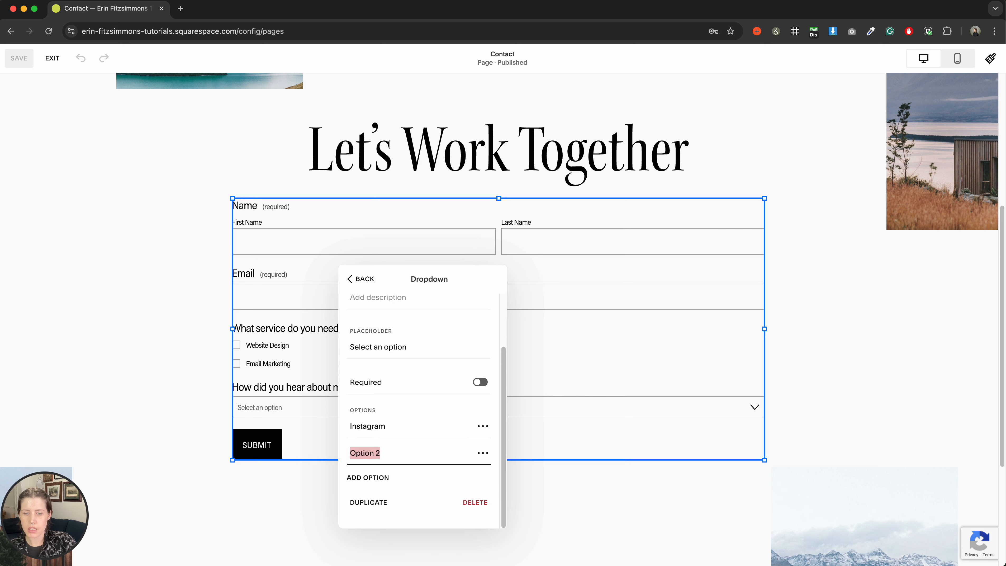
pyautogui.write('SEarch ')
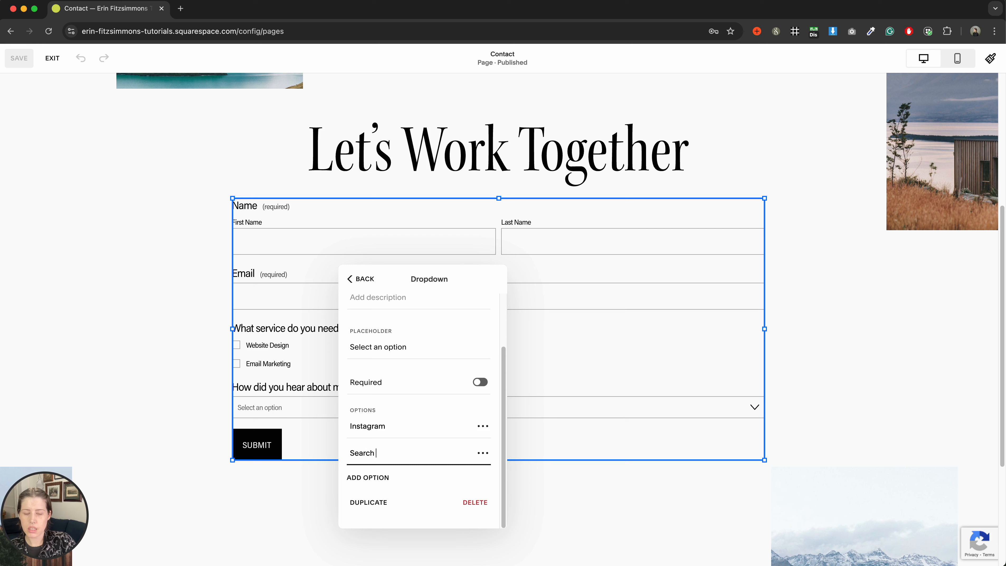
pyautogui.write('Engine')
pyautogui.click(378, 478)
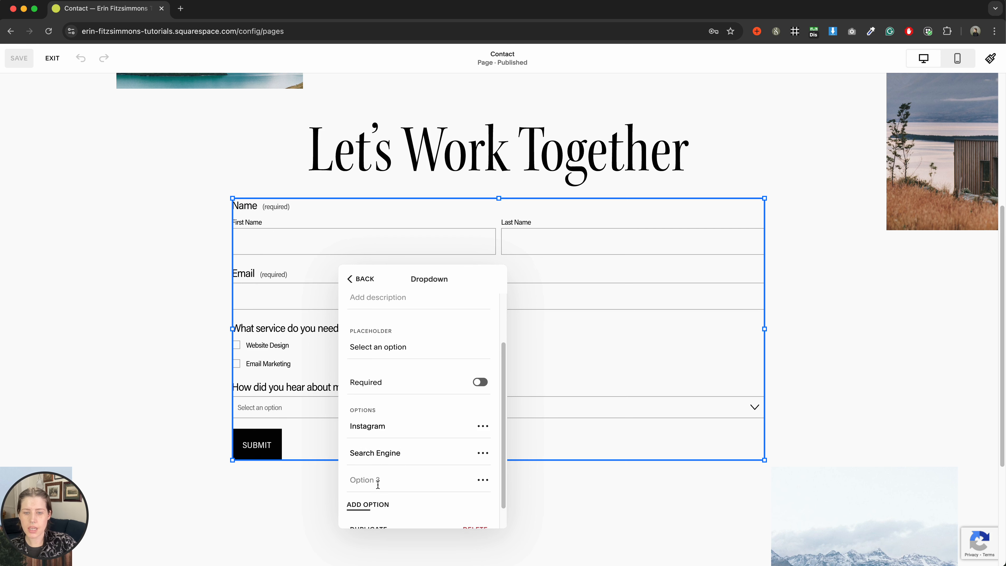
pyautogui.click(372, 480)
pyautogui.write('Referal')
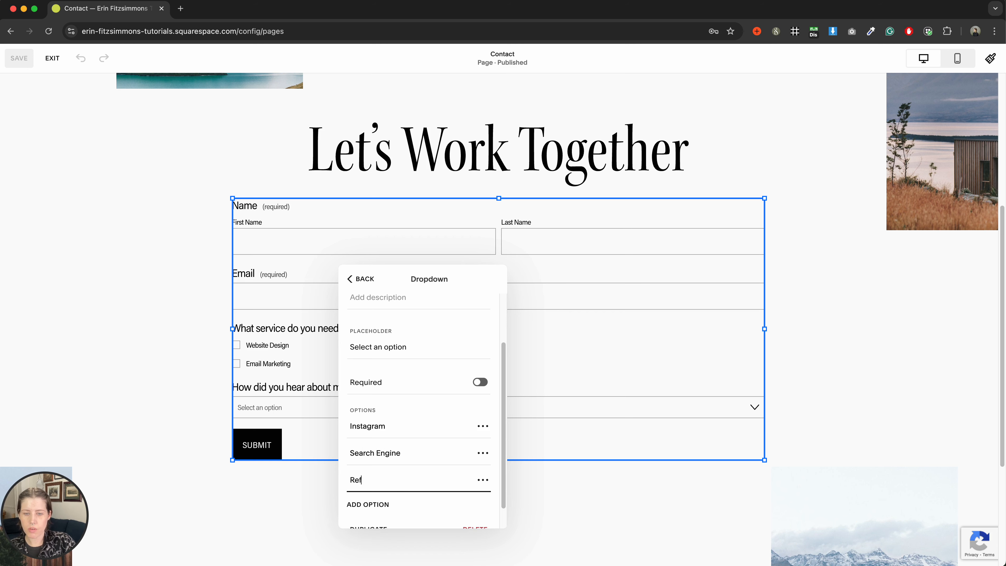
# Add a text follow-up question to the Referal option, labelled "Who referred you, so I can thank them!".
pyautogui.click(483, 480)
pyautogui.click(453, 501)
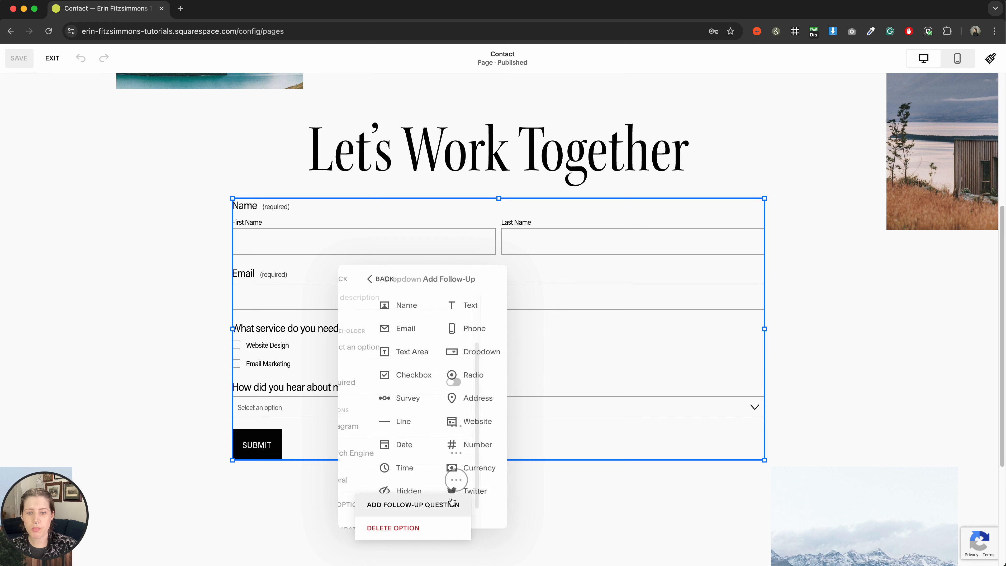
pyautogui.click(463, 305)
pyautogui.click(402, 318)
pyautogui.press('super+a')
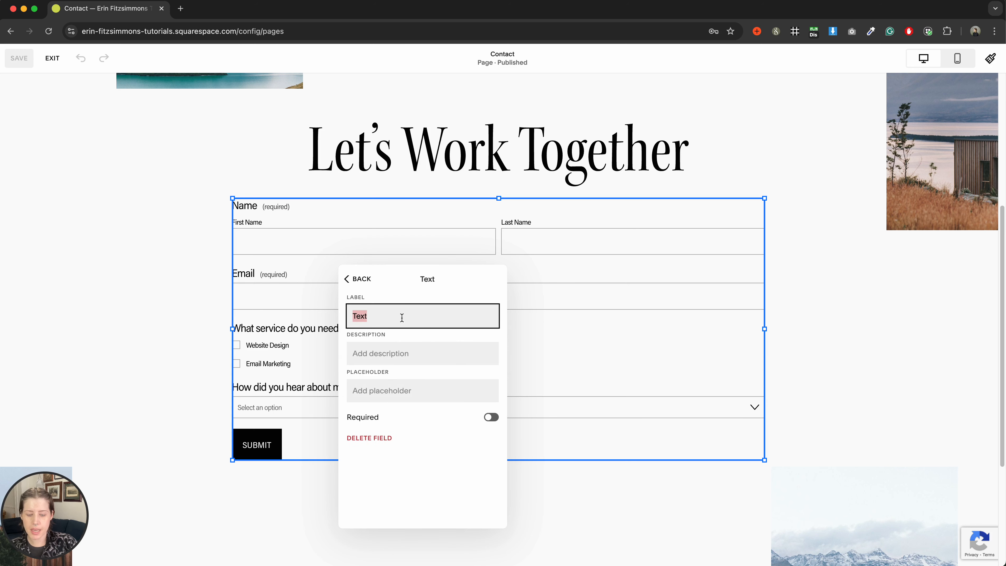
pyautogui.write('Who re')
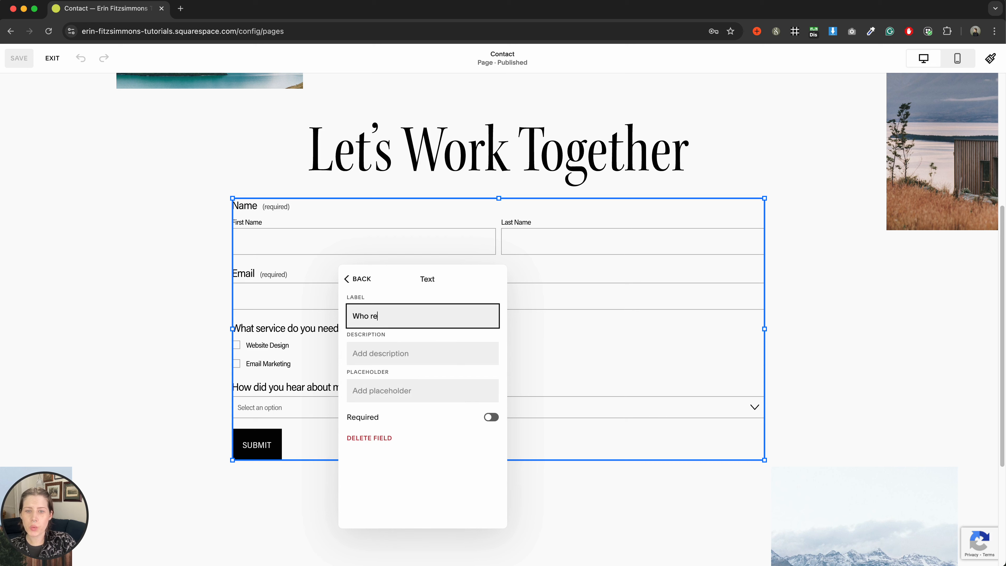
pyautogui.write('ferred you,')
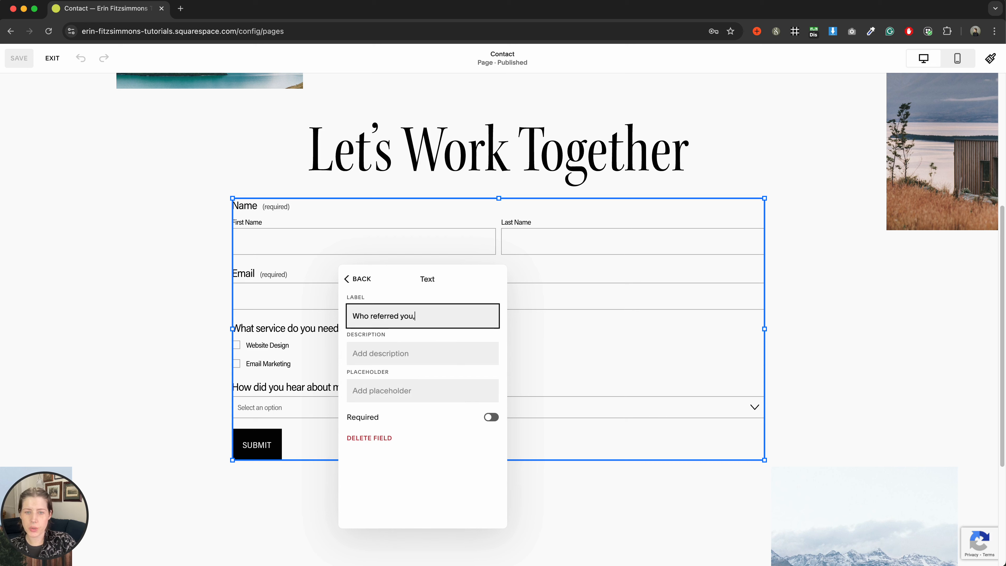
pyautogui.write(' so I can thank ')
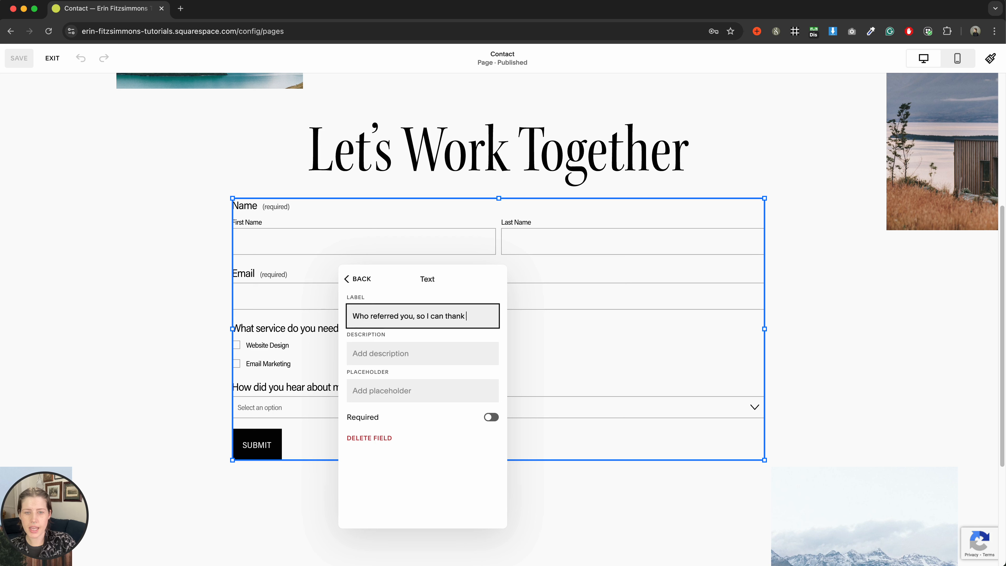
pyautogui.write('them!')
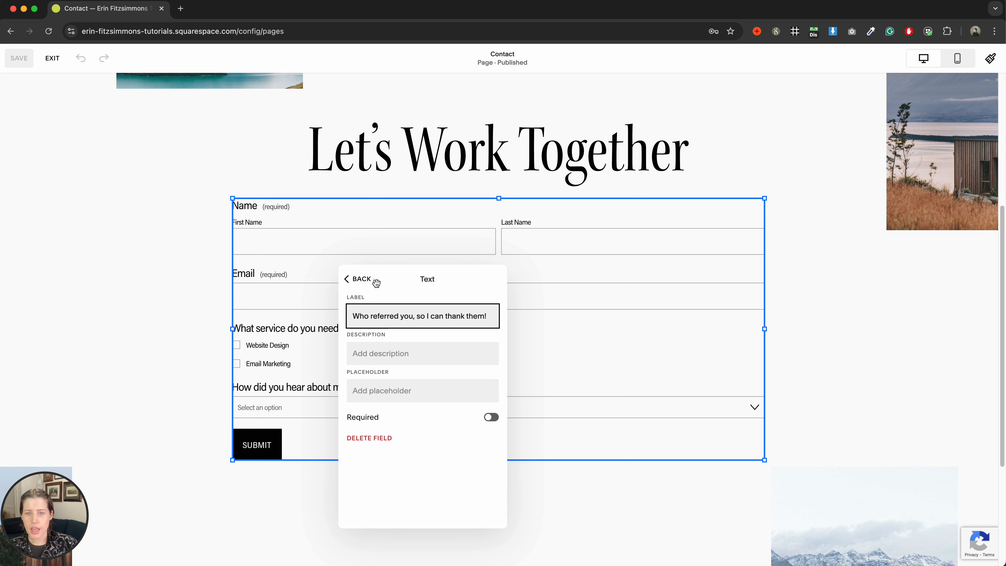
pyautogui.click(359, 280)
pyautogui.scroll(-3, 461, 451)
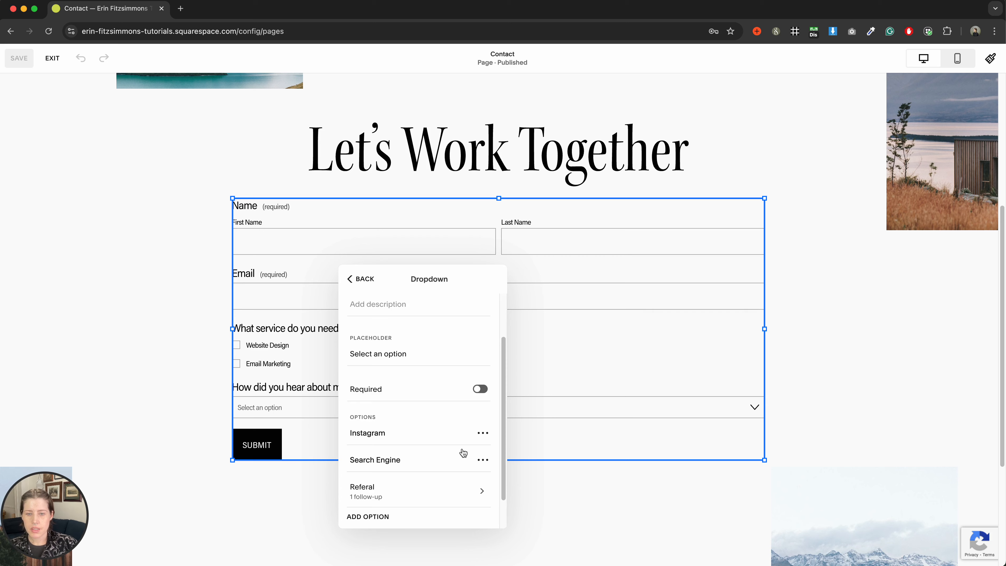
# Exit the page editor and test the "How did you hear about me?" dropdown by choosing Referal and selecting its follow-up field.
pyautogui.click(145, 331)
pyautogui.click(52, 58)
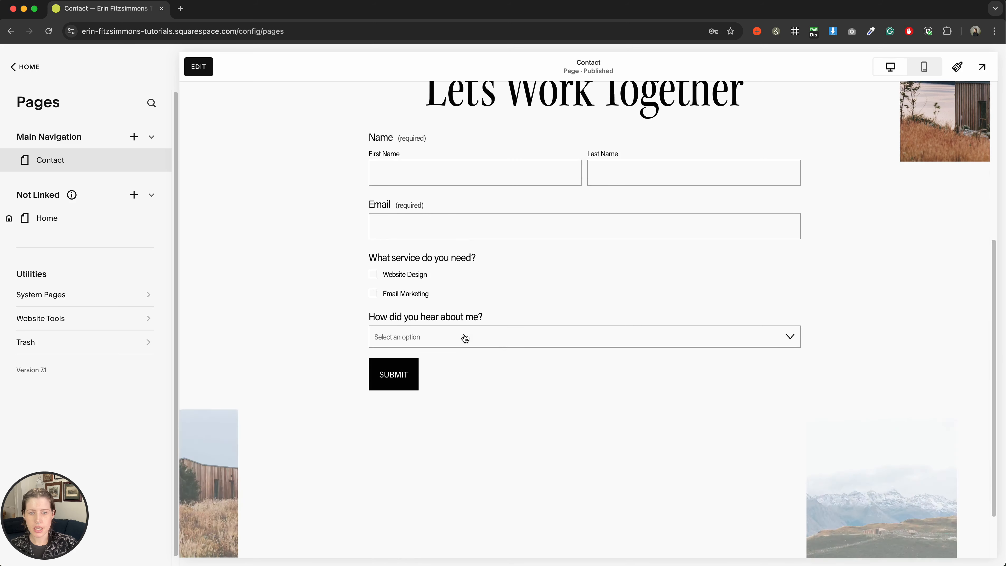
pyautogui.click(465, 337)
pyautogui.click(461, 361)
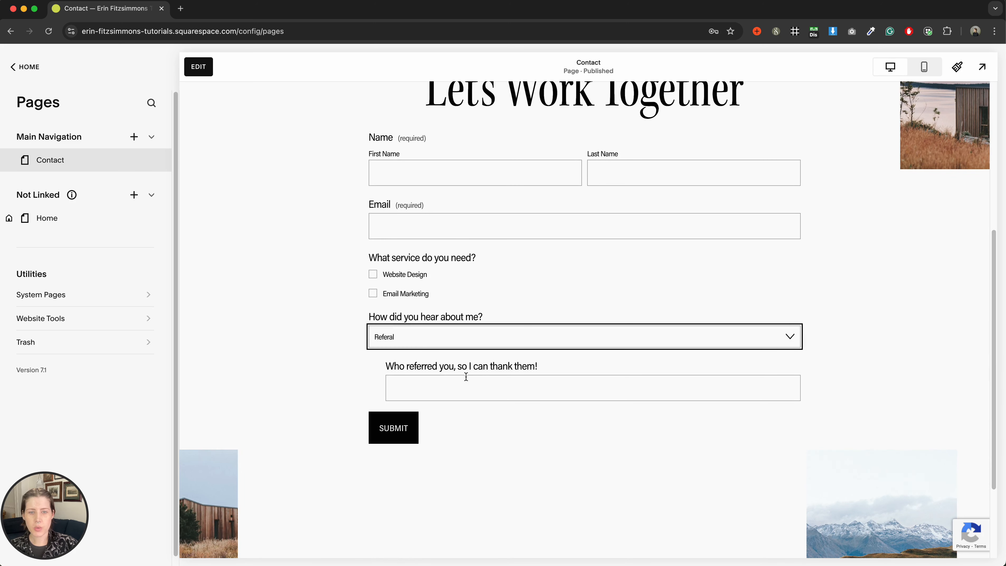
pyautogui.click(410, 392)
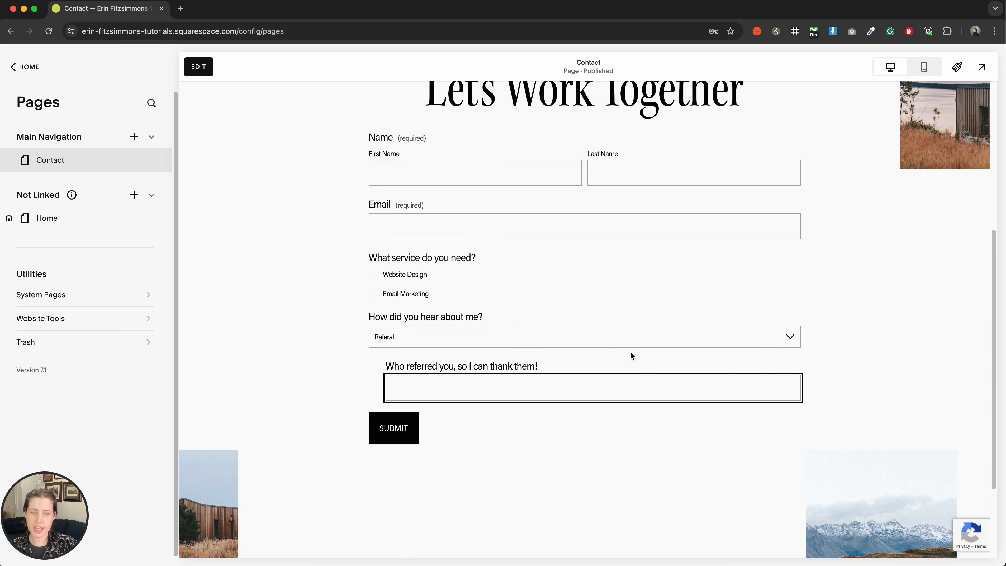
pyautogui.click(452, 339)
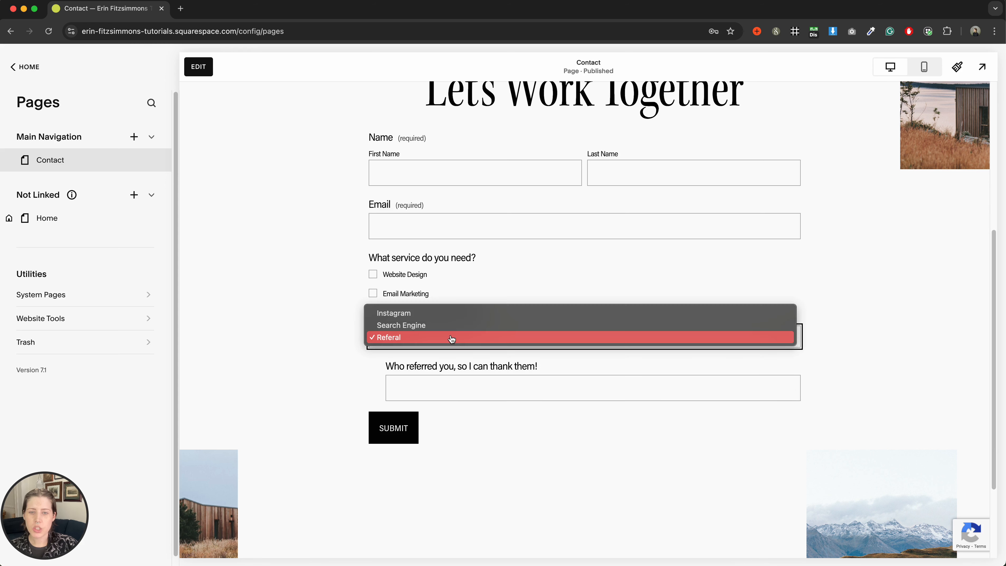
pyautogui.click(449, 340)
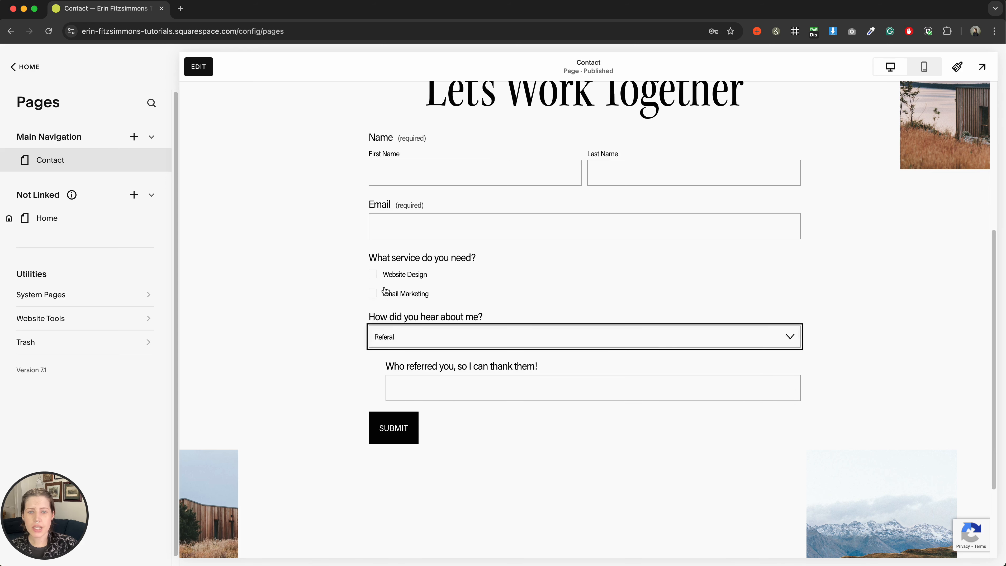
pyautogui.click(397, 337)
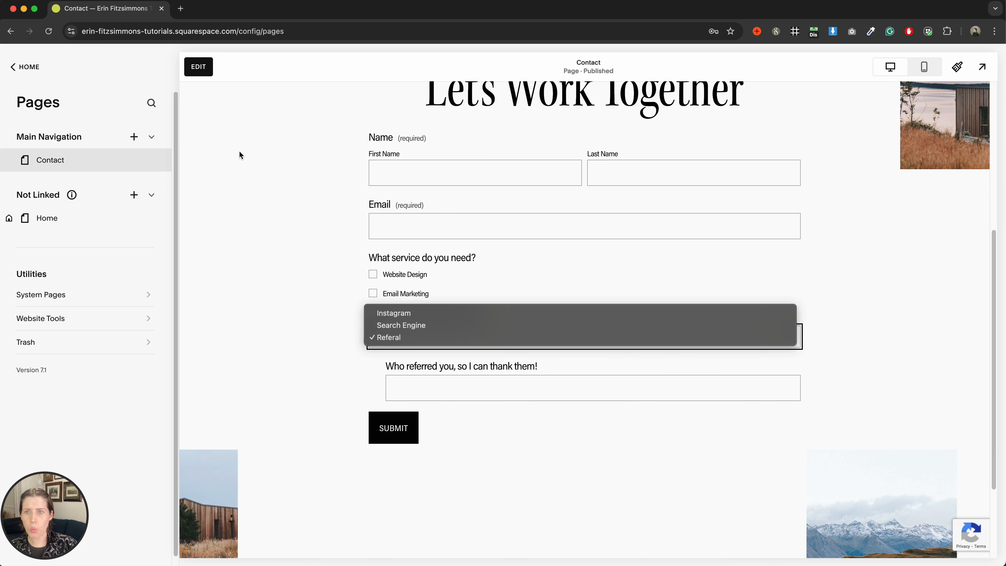
pyautogui.click(197, 70)
# Edit the page again and open the contact form's "What service do you need?" field settings.
pyautogui.click(198, 69)
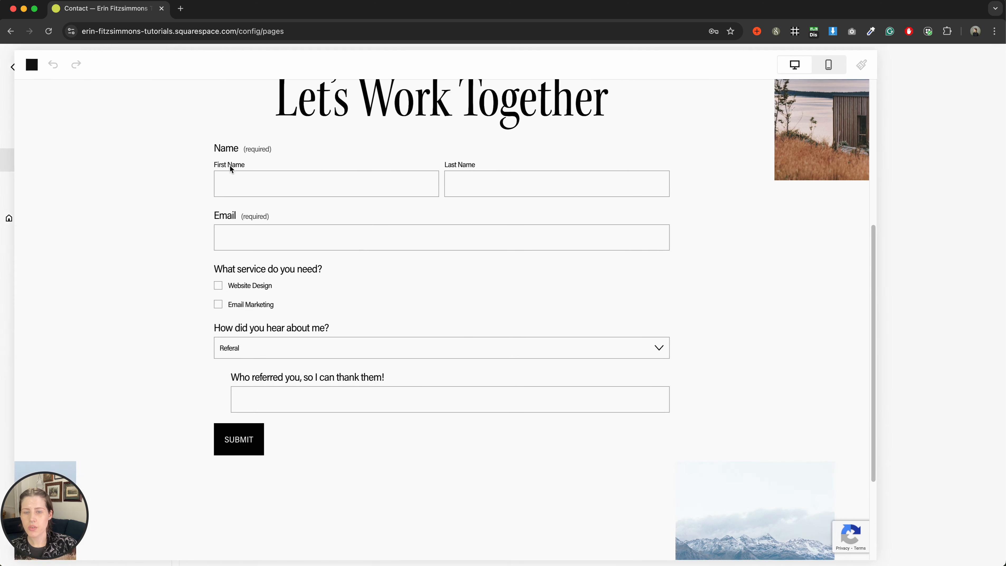
pyautogui.click(327, 294)
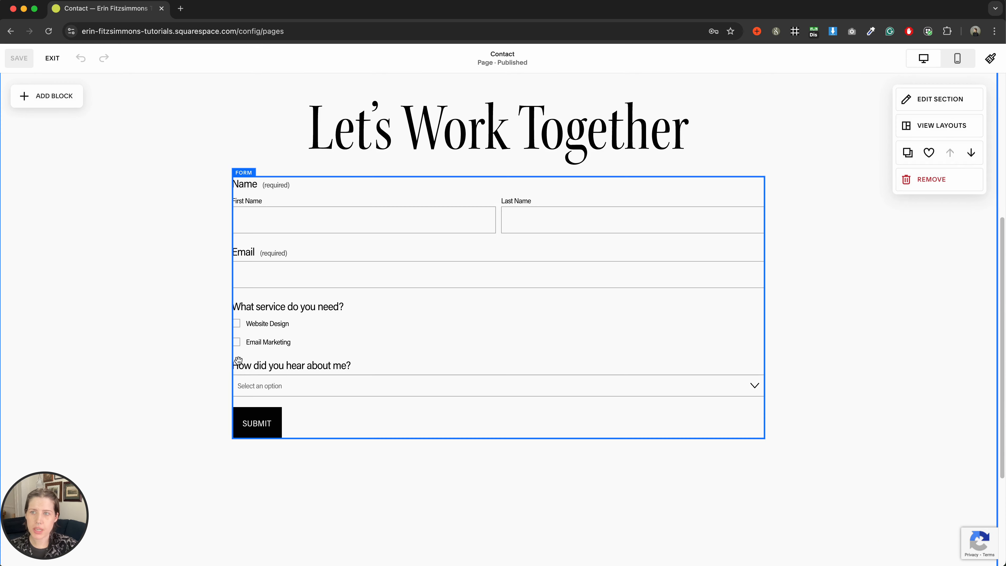
pyautogui.click(243, 154)
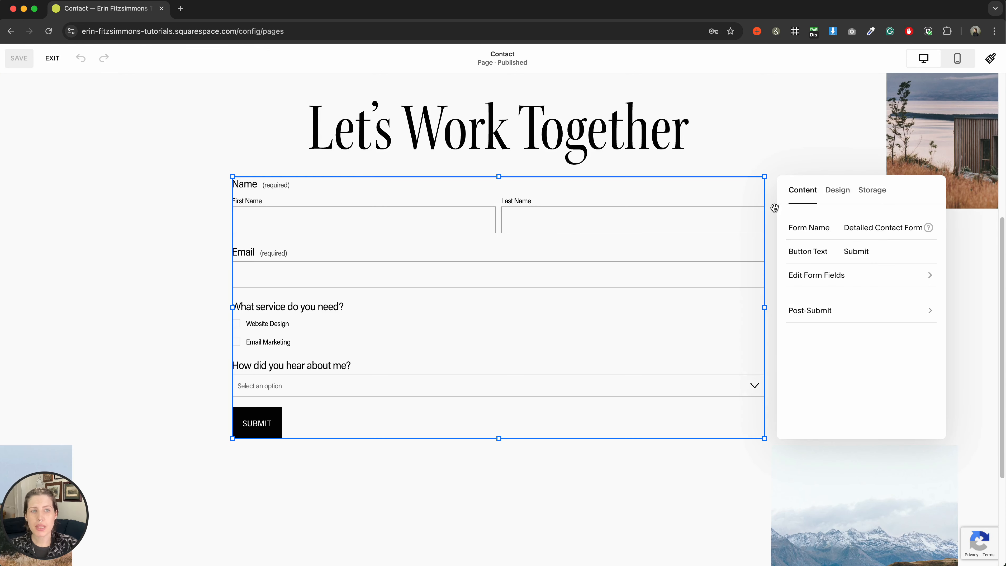
pyautogui.moveTo(911, 198); pyautogui.dragTo(530, 299)
pyautogui.click(458, 377)
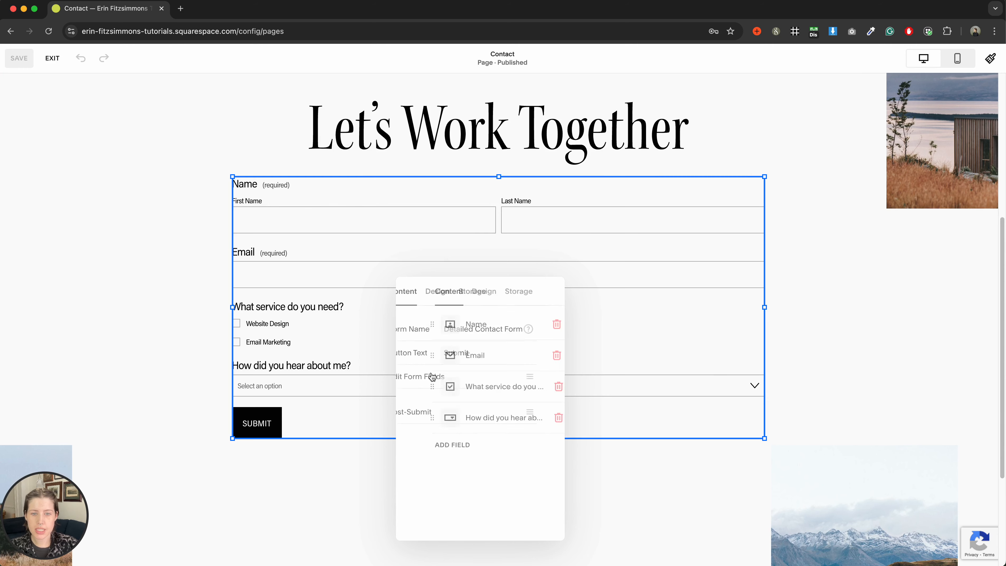
pyautogui.click(423, 383)
# Review the Email Marketing option's available actions and the Website Design option's follow-up questions, then return to the field settings.
pyautogui.scroll(-2, 426, 416)
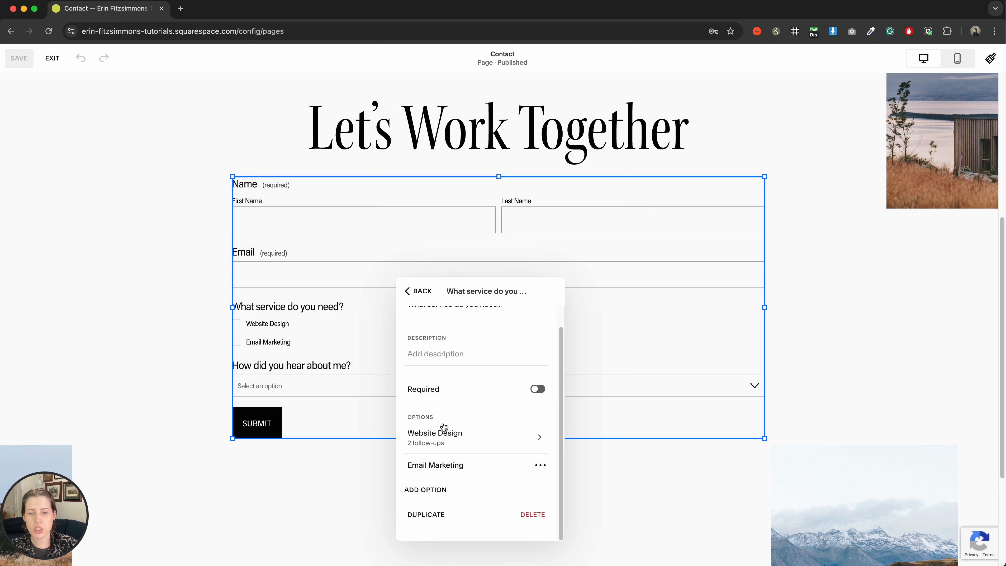
pyautogui.click(540, 465)
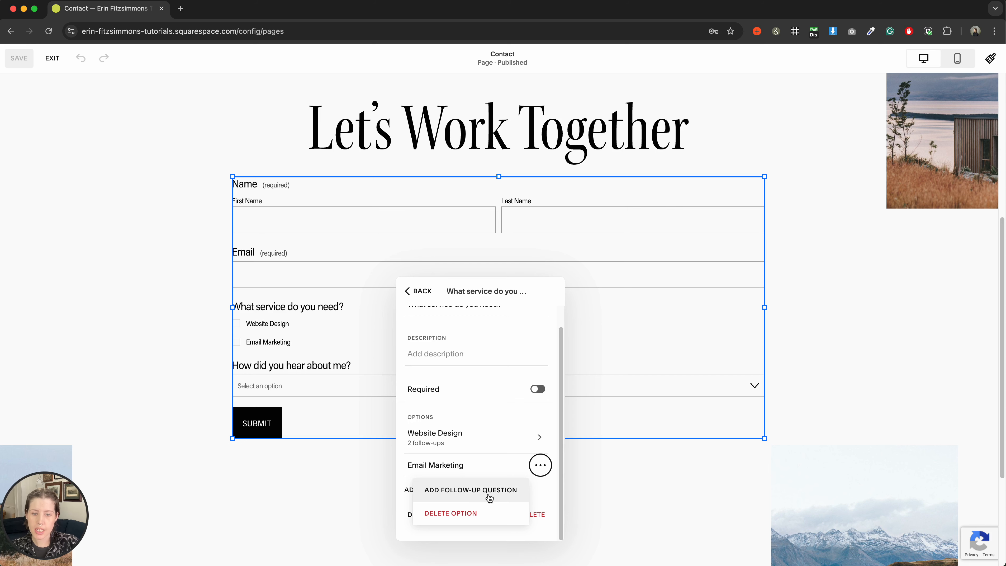
pyautogui.click(504, 436)
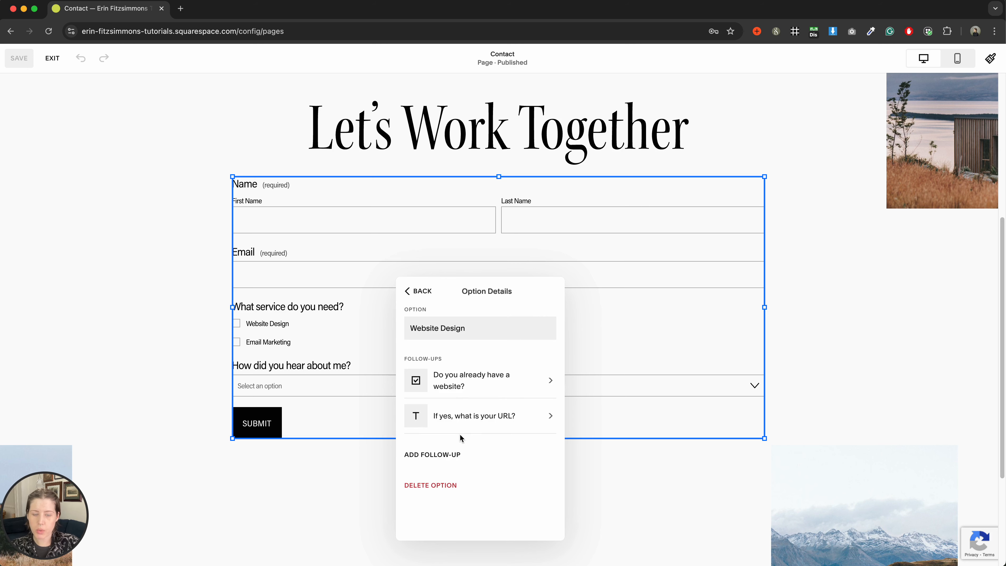
pyautogui.click(426, 293)
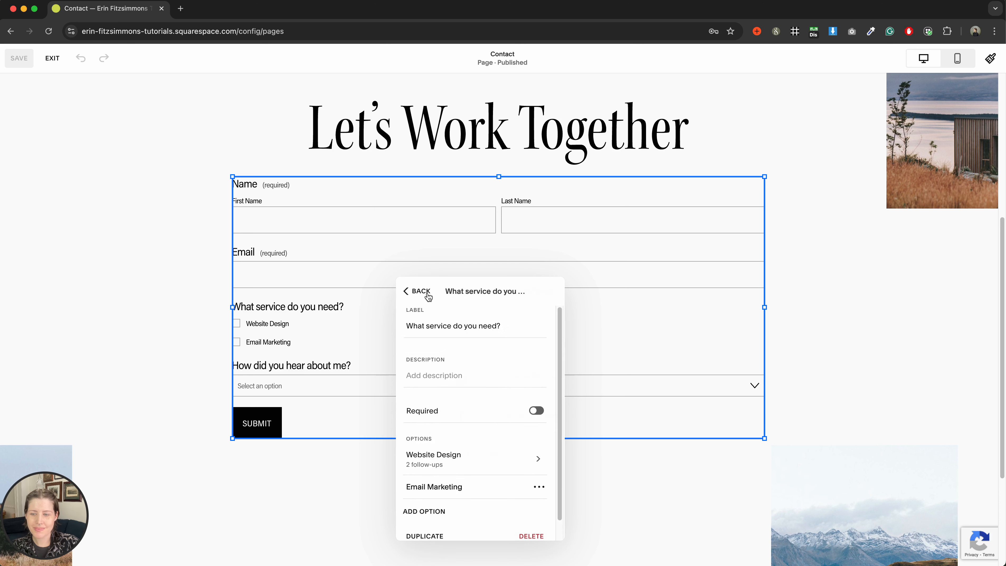